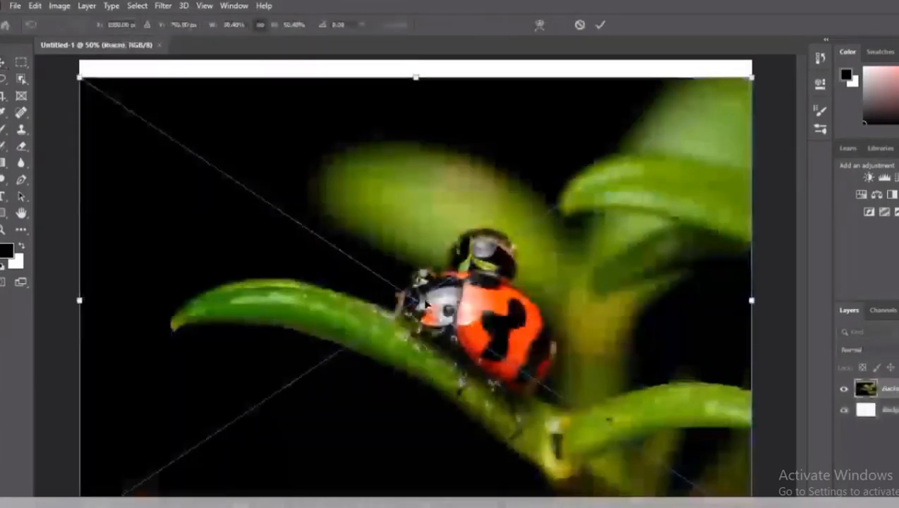
Step: Commit the placed ladybug photo and scale it down about its center, leaving wide white margins around it
key(Return)
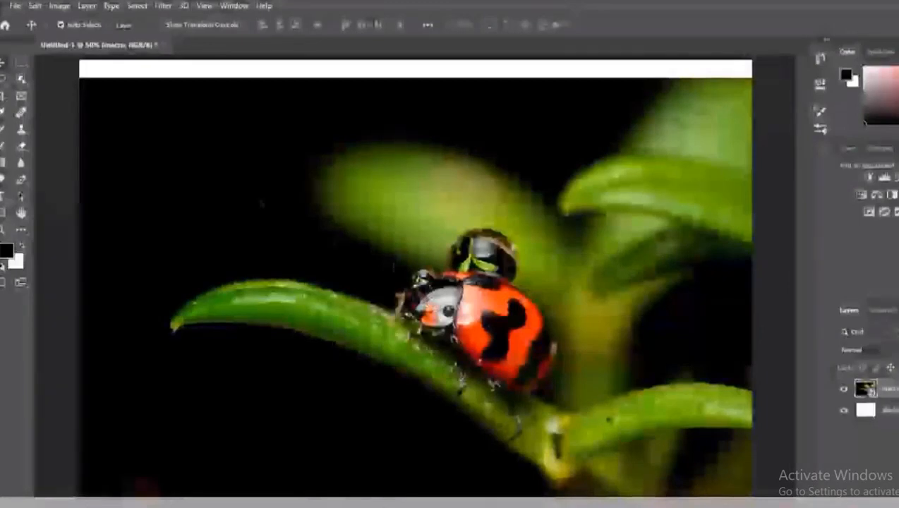
key(ctrl)
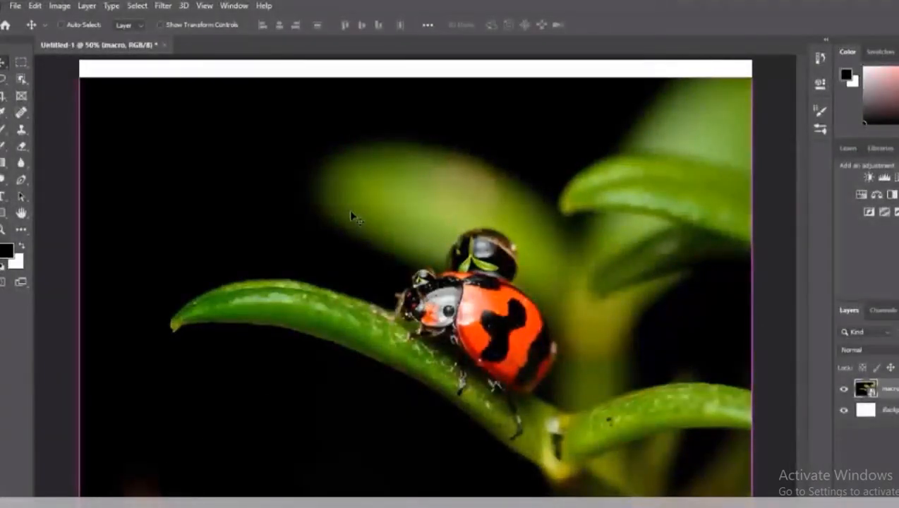
key(ctrl+t)
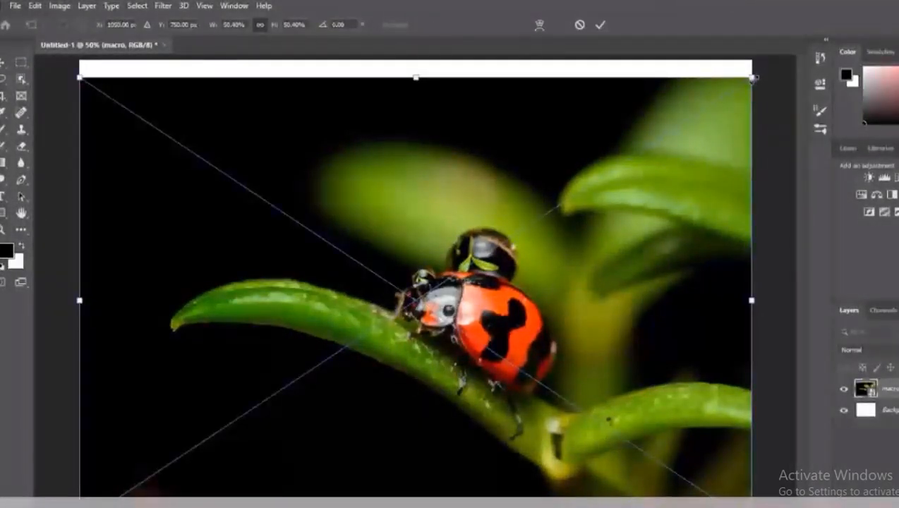
drag(753, 78, 623, 165)
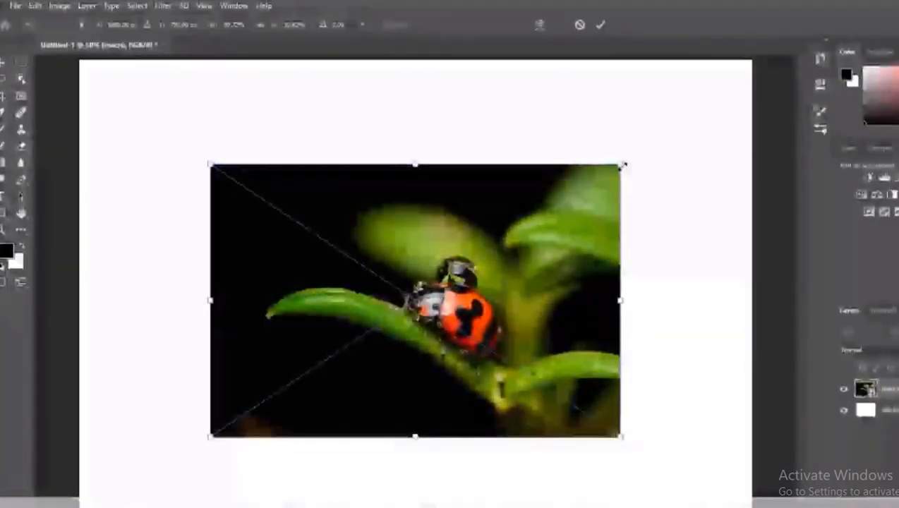
key(Return)
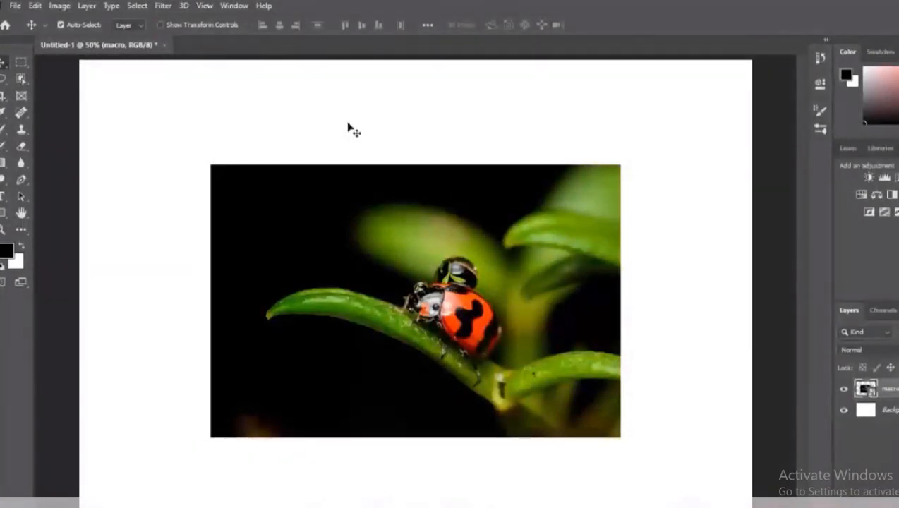
Step: Move the ladybug photo around the canvas and delete its layer
drag(413, 249, 494, 262)
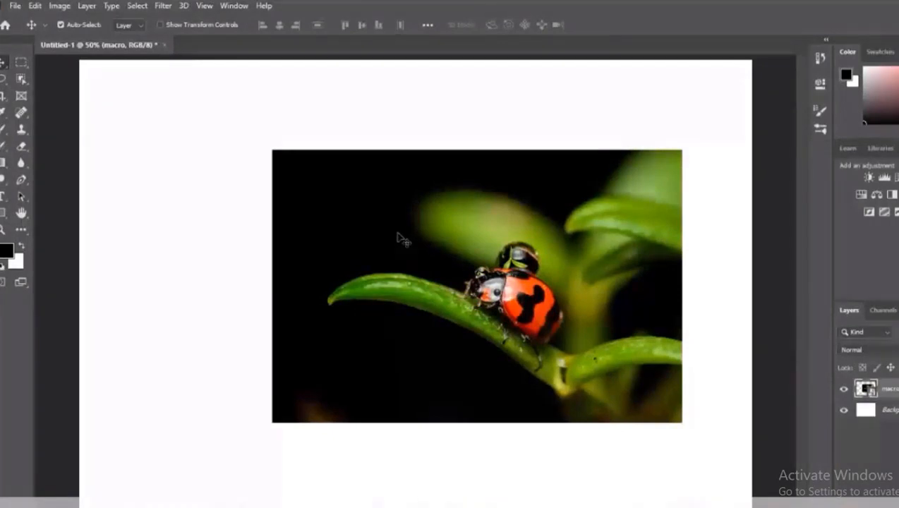
drag(386, 209, 678, 125)
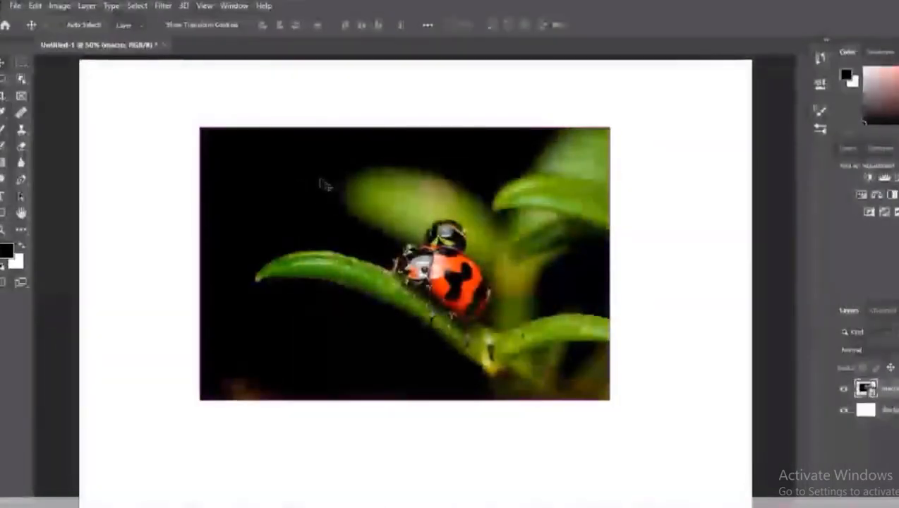
key(Delete)
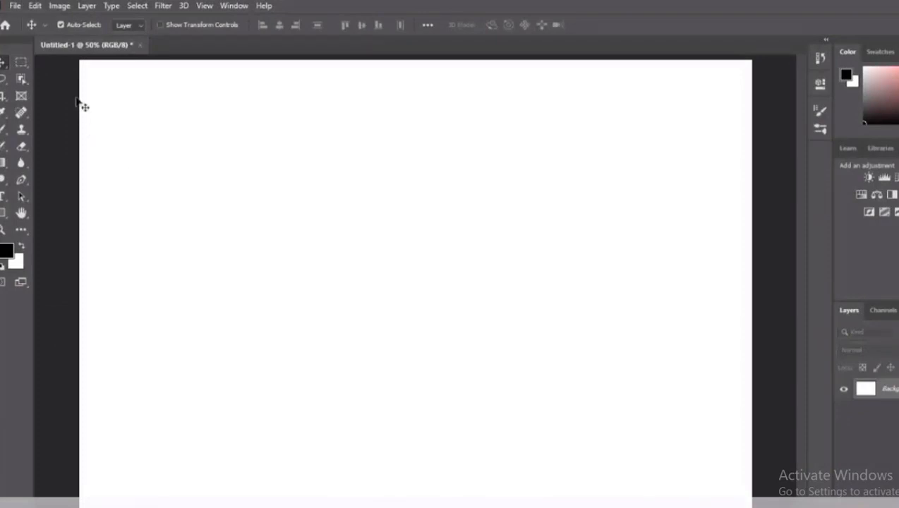
Step: Make a rectangular marquee selection around the foreground lens in the photography lens image, try moving it, and deselect
click(22, 63)
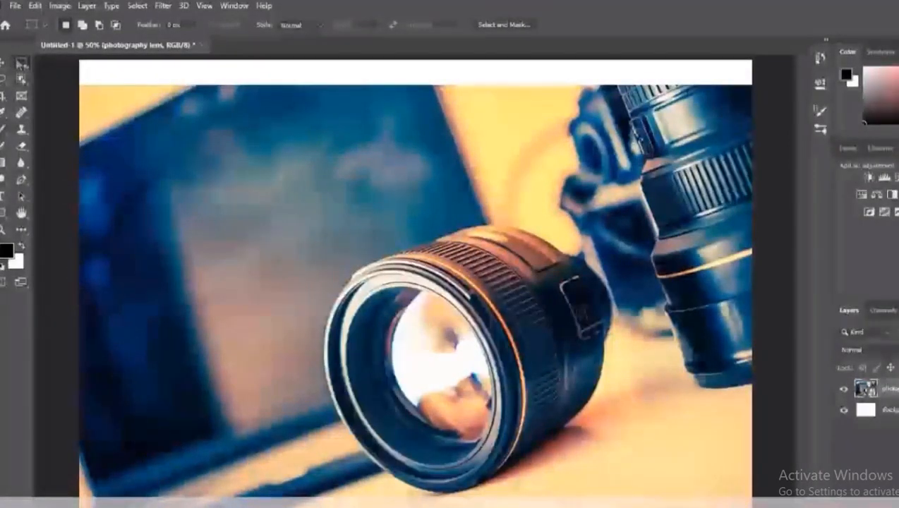
drag(321, 257, 640, 487)
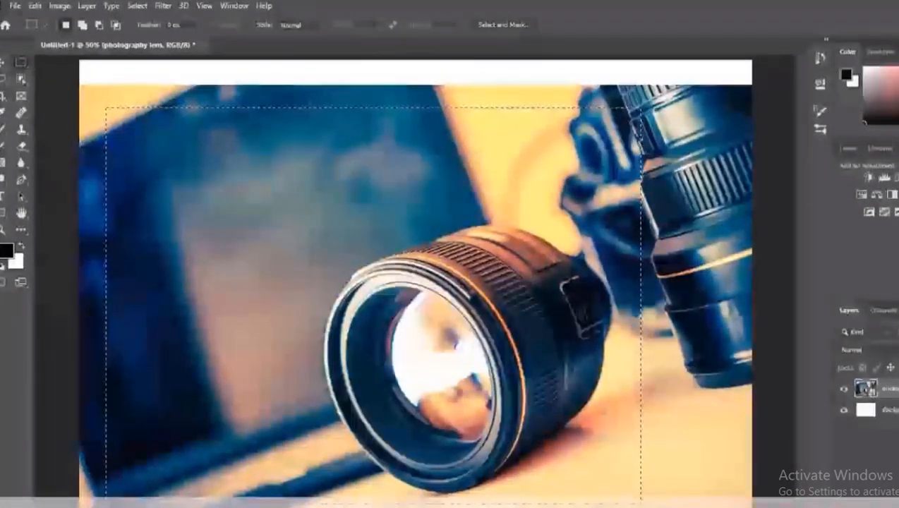
key(v)
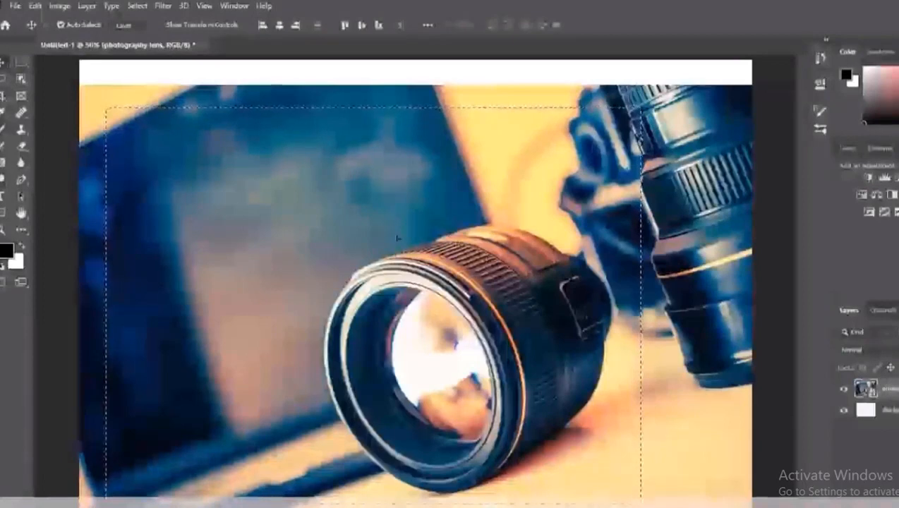
mouse_move(397, 239)
mouse_down()
mouse_move(438, 237)
mouse_move(397, 236)
mouse_up()
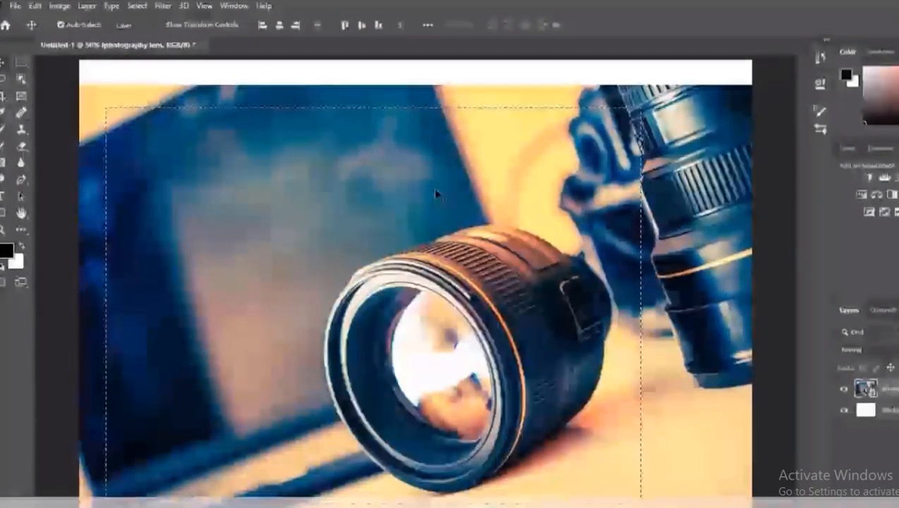
key(ctrl+d)
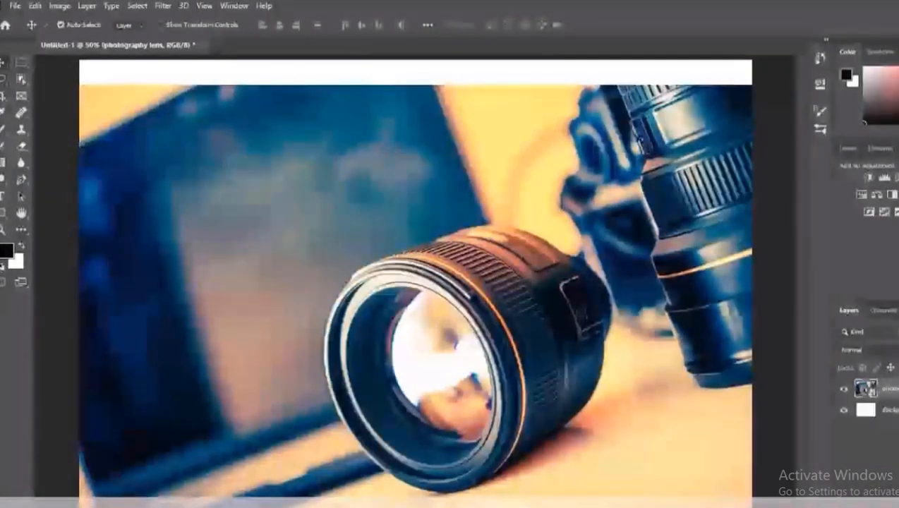
Step: Trace a closed freehand selection around the outline of the foreground lens with the Lasso tool
key(l)
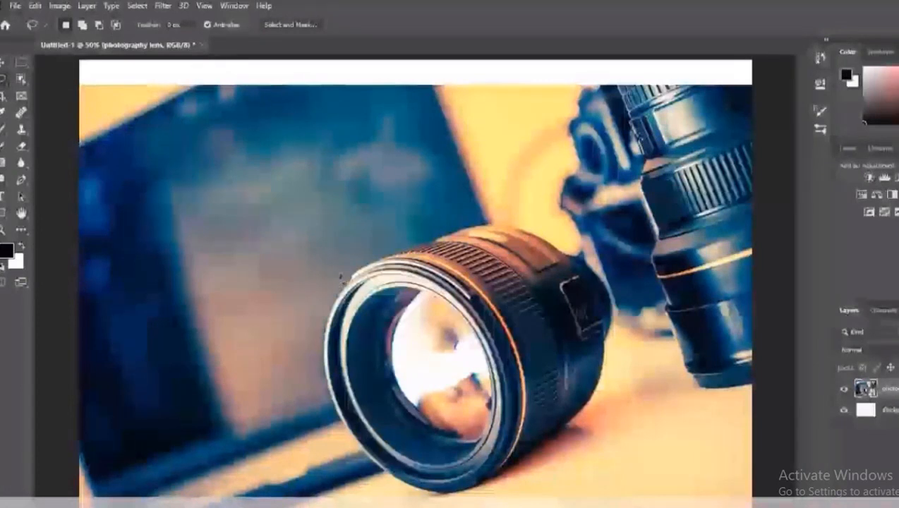
mouse_move(417, 240)
mouse_down()
mouse_move(462, 225)
mouse_move(531, 228)
mouse_move(568, 244)
mouse_move(603, 278)
mouse_move(614, 314)
mouse_move(601, 408)
mouse_move(568, 427)
mouse_up()
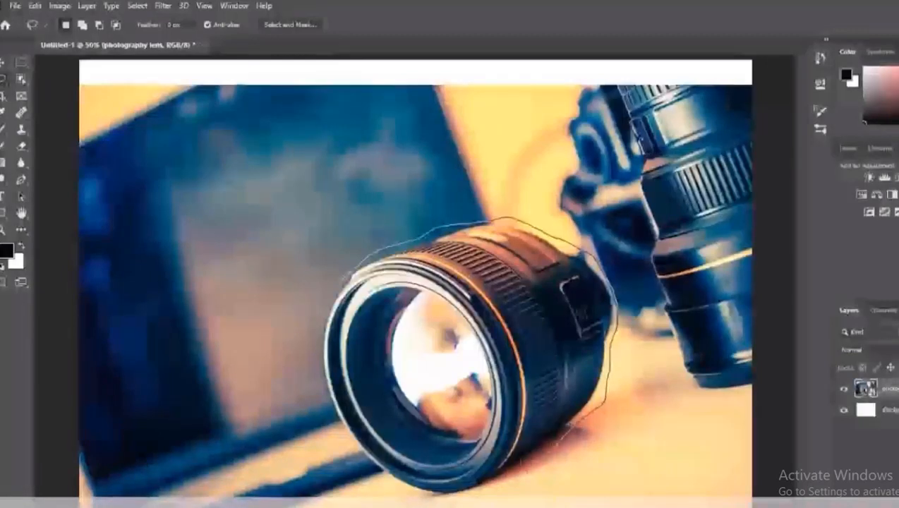
mouse_move(522, 462)
mouse_down()
mouse_move(444, 493)
mouse_move(379, 478)
mouse_move(374, 461)
mouse_move(337, 436)
mouse_move(316, 326)
mouse_up()
drag(326, 289, 334, 278)
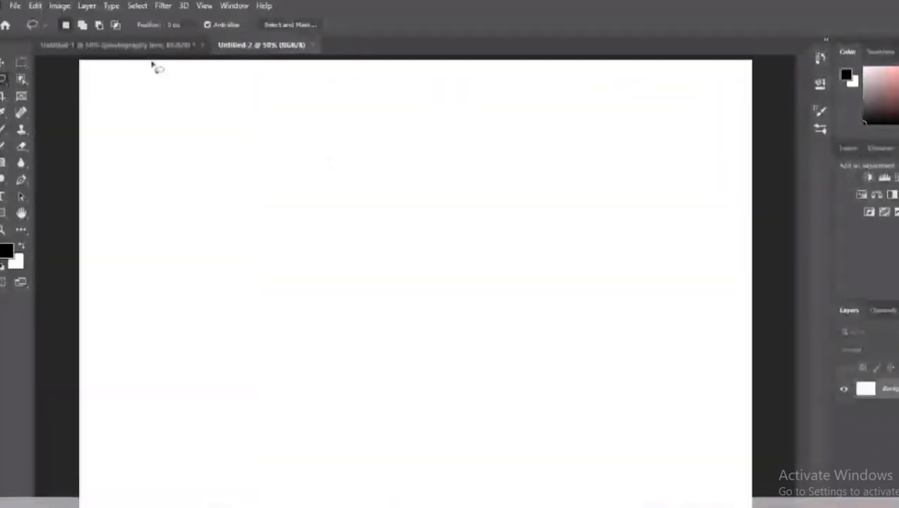
Step: Copy the lassoed lens from the Untitled-1 document and paste it into Untitled-2
click(136, 44)
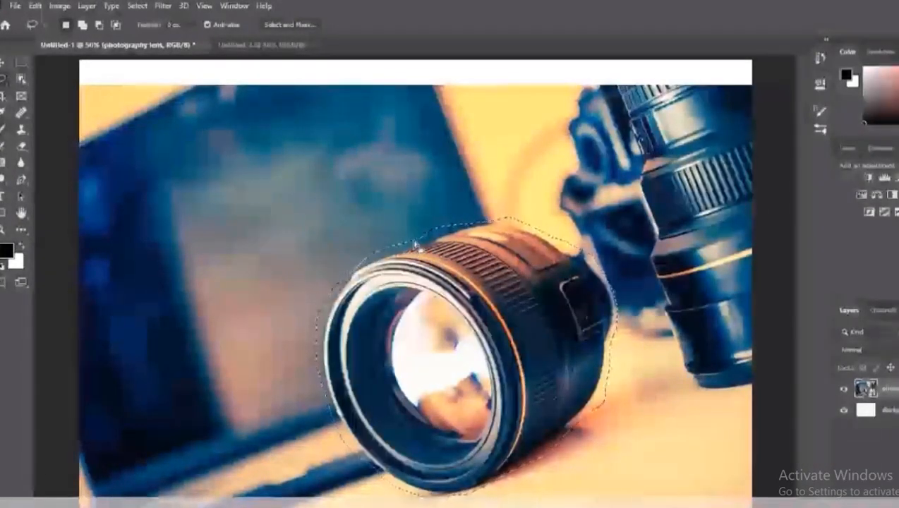
click(269, 44)
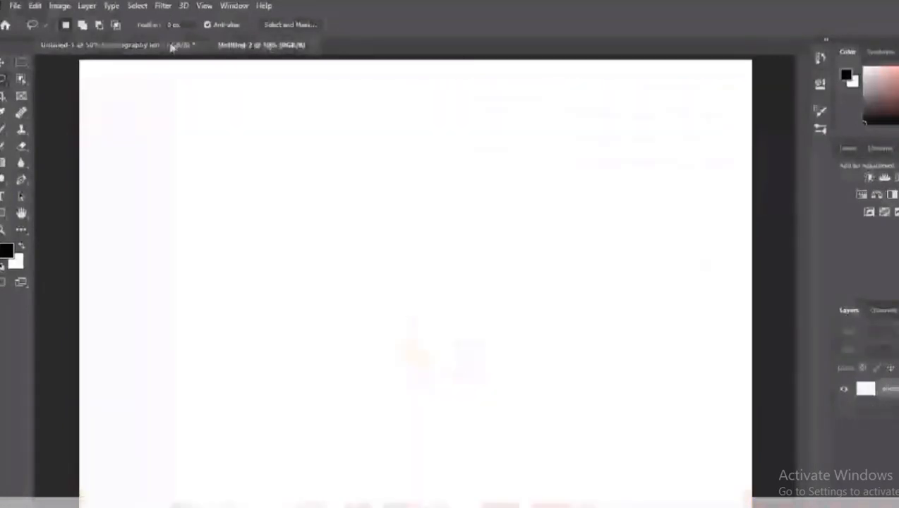
click(172, 45)
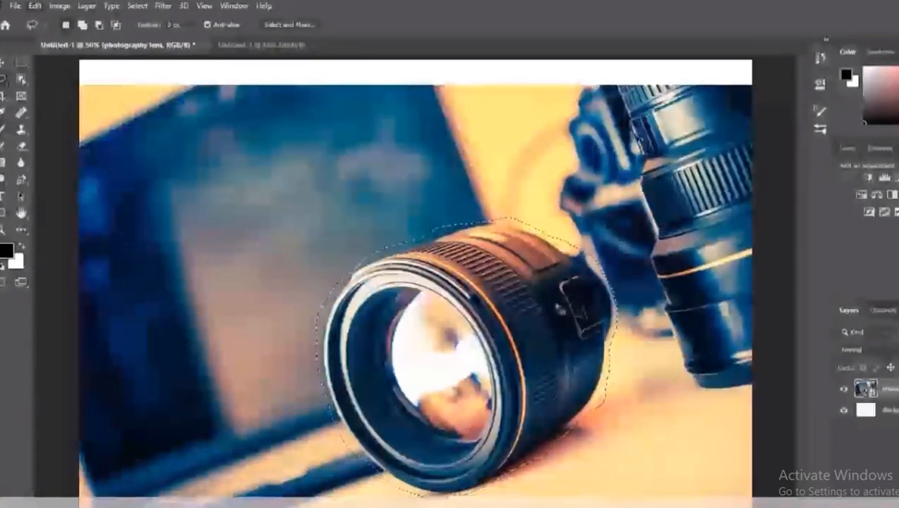
click(233, 42)
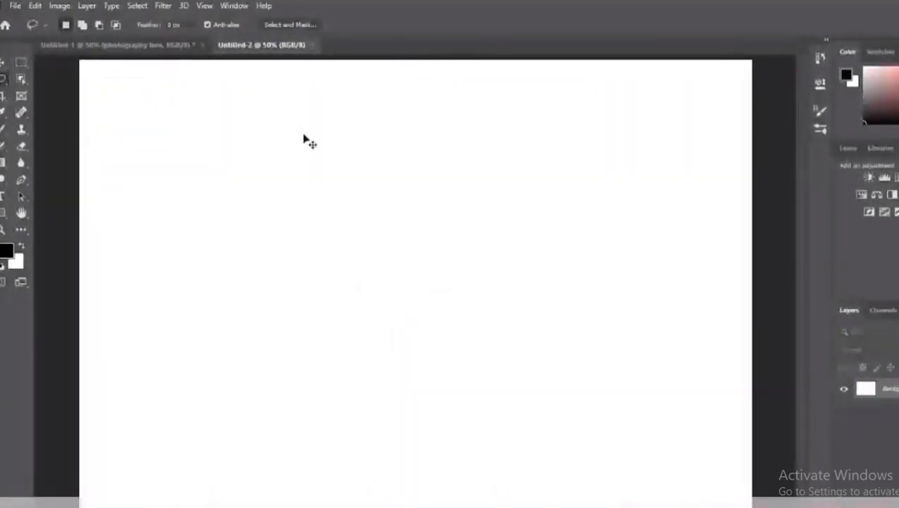
key(ctrl+v)
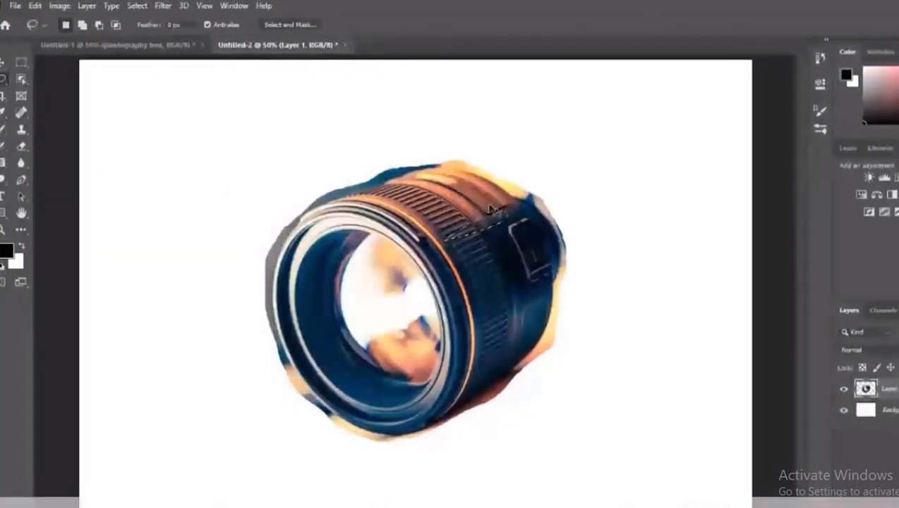
Step: Reposition the pasted lens cutout on the white canvas with the Move tool
key(ctrl+d)
key(v)
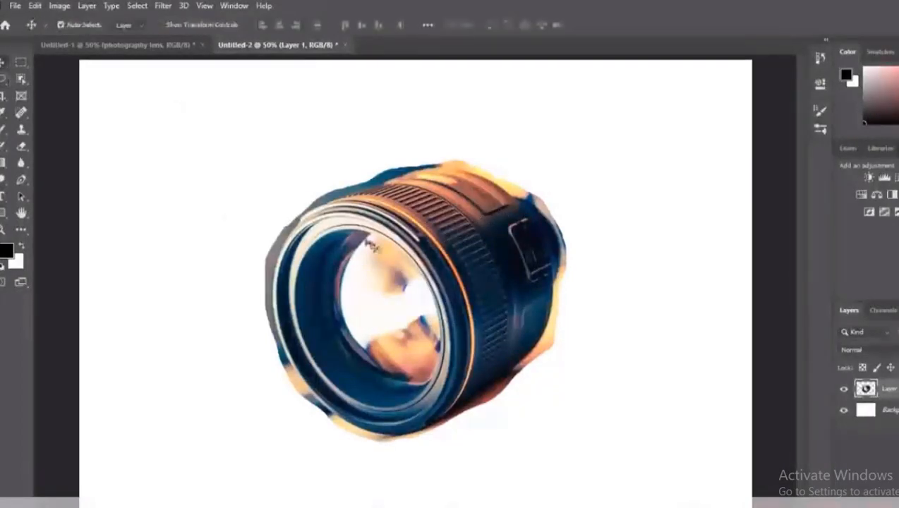
drag(369, 243, 367, 204)
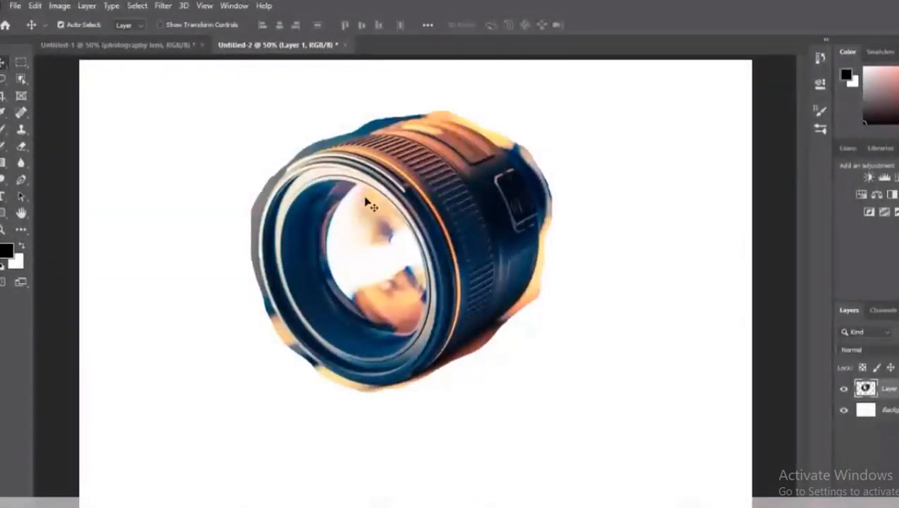
drag(423, 205, 430, 247)
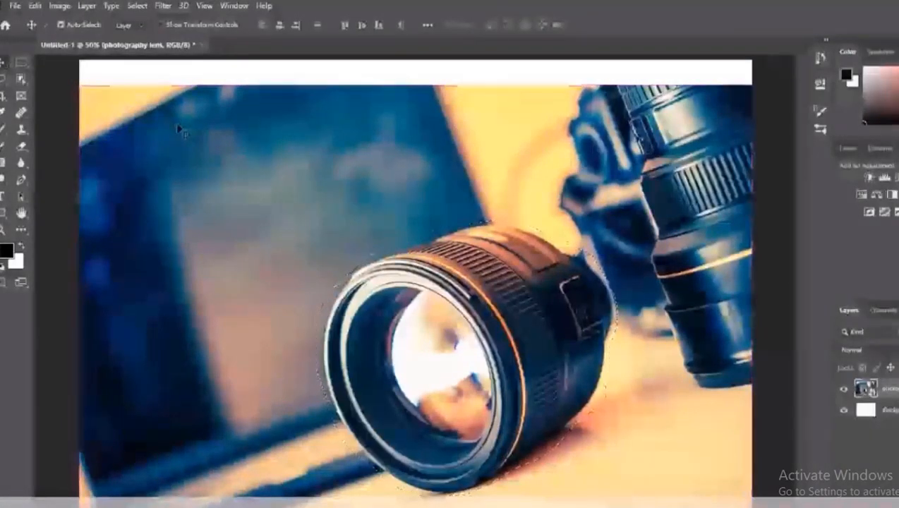
Step: Clear the lasso selection in the lens photo and select the foreground lens with the Object Selection tool
key(ctrl+d)
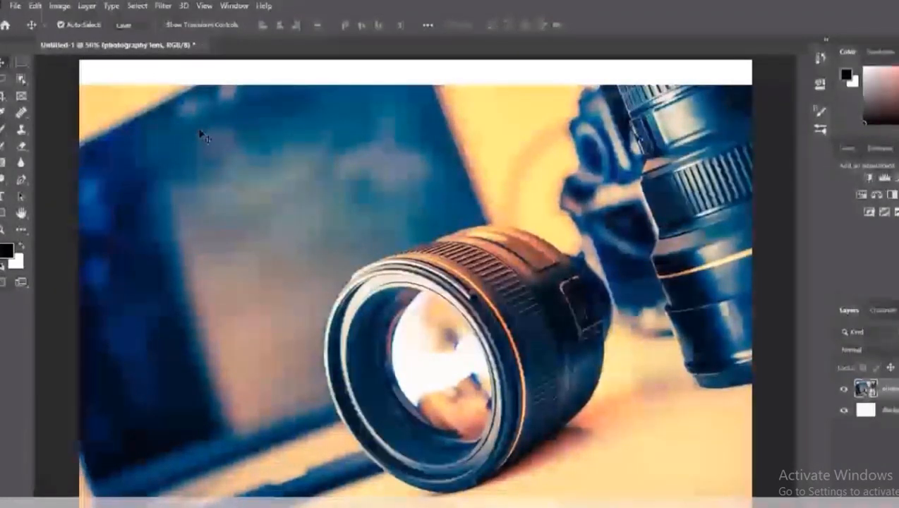
click(20, 82)
drag(297, 177, 632, 485)
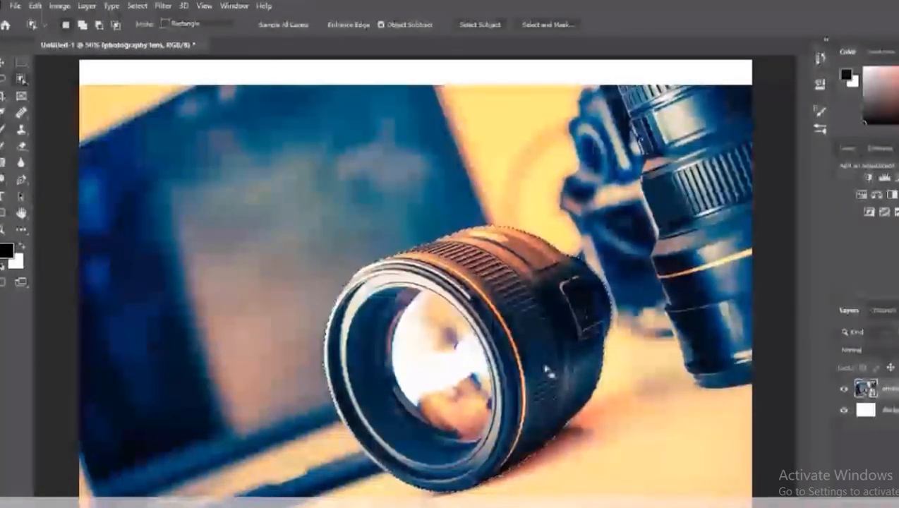
Step: Create a new document and paste the selected lens into it
click(14, 8)
click(19, 17)
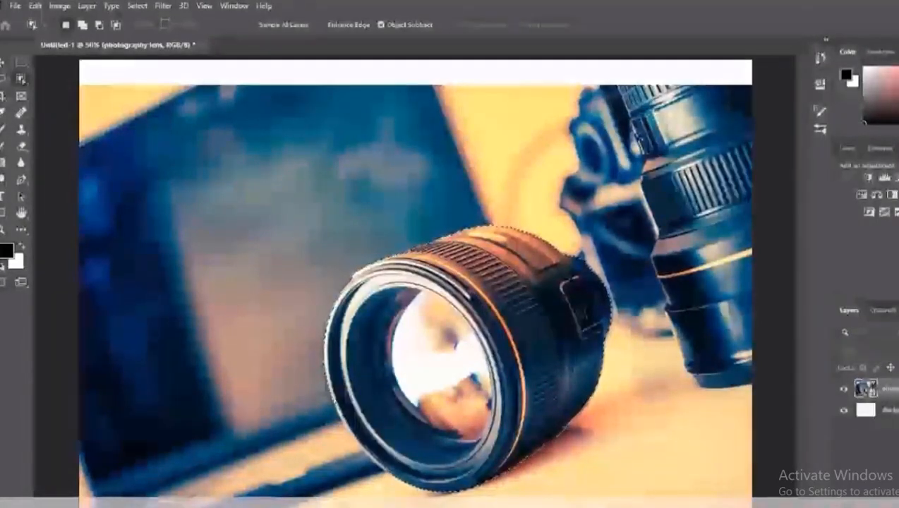
key(Return)
key(ctrl+v)
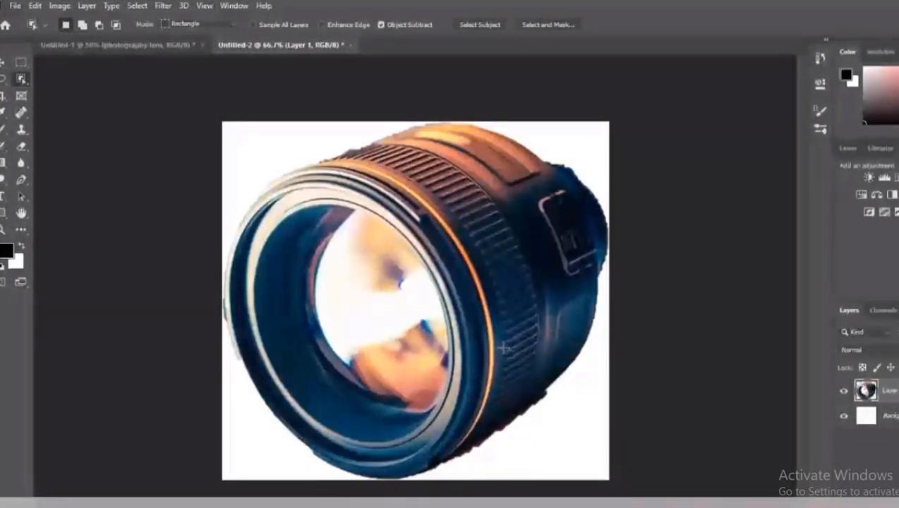
Step: Return to the Untitled-1 document, reselect the foreground lens with the Object Selection tool, and deselect it
click(107, 44)
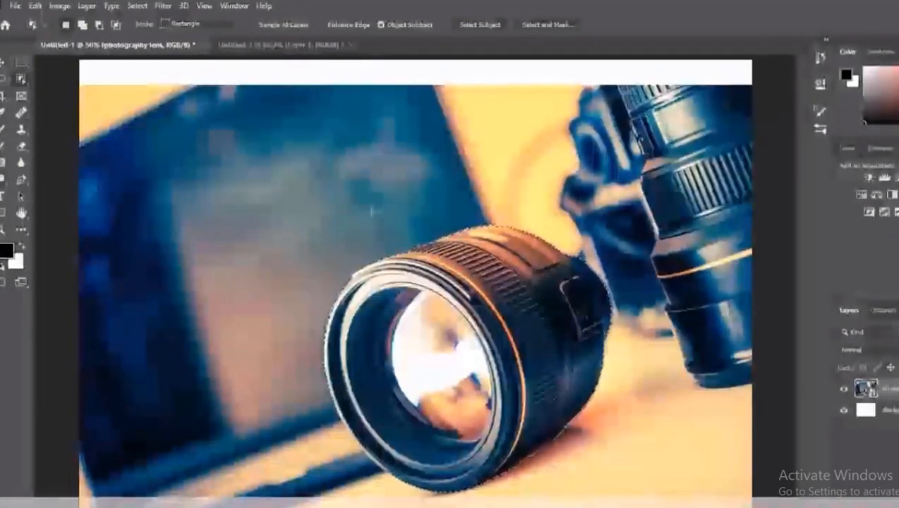
key(ctrl+d)
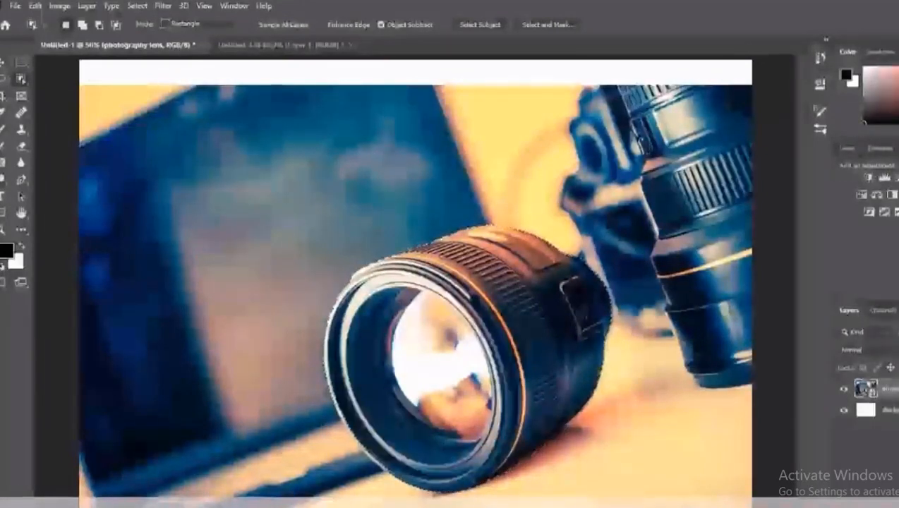
drag(275, 184, 637, 487)
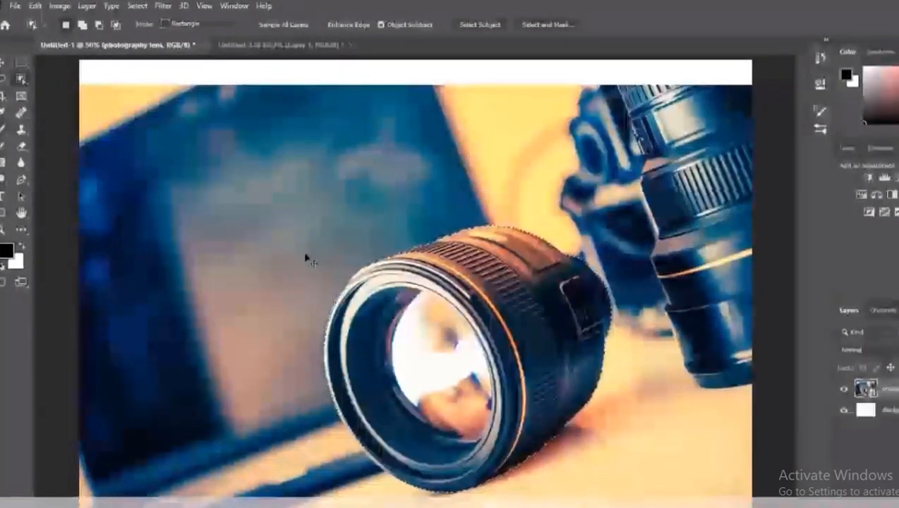
key(ctrl+d)
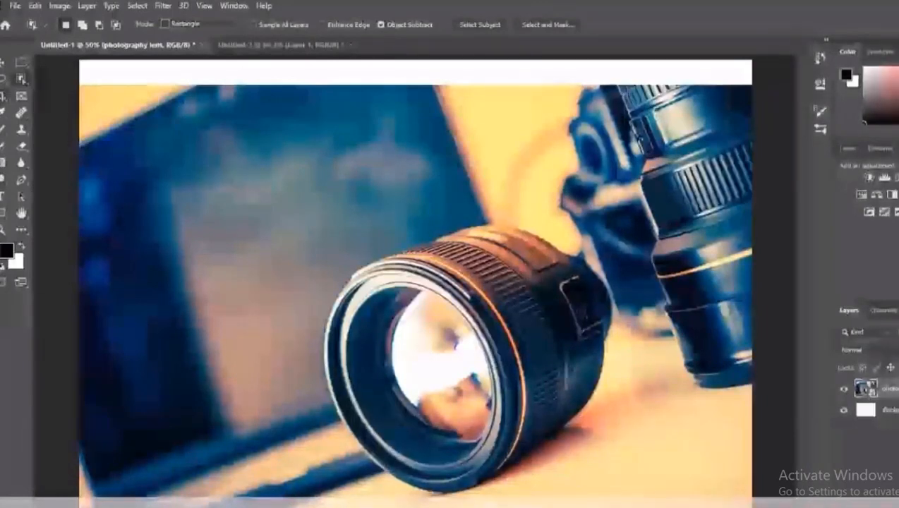
Step: Crop the lens photo closely around the foreground lens, and undo a trial move of the cropped photo
key(c)
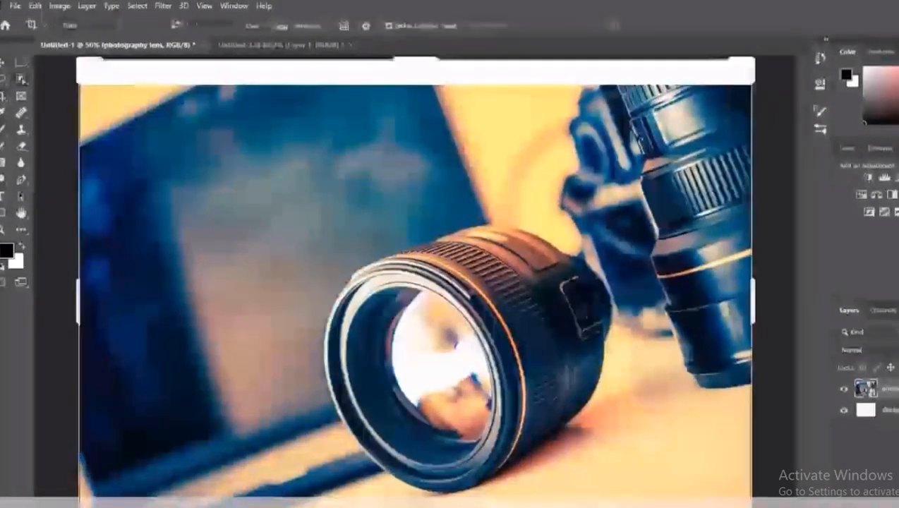
drag(230, 167, 664, 492)
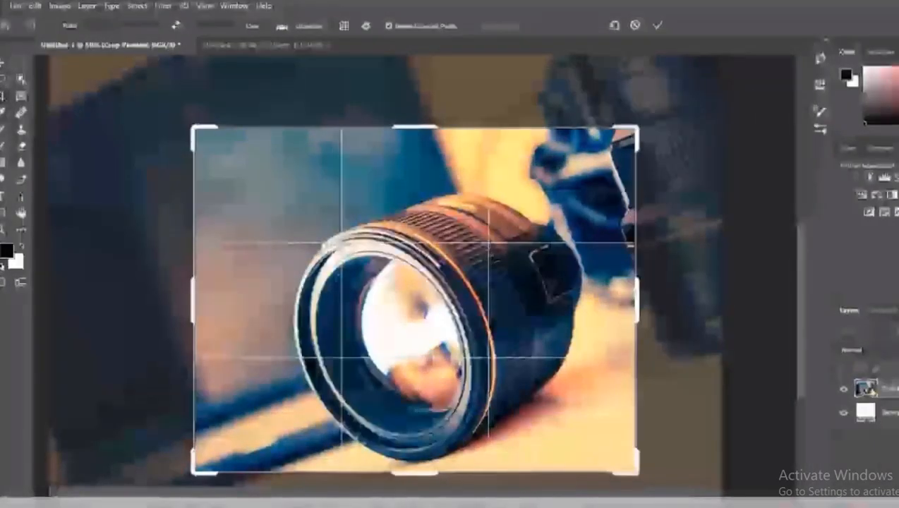
click(2, 62)
drag(442, 296, 350, 357)
key(ctrl+z)
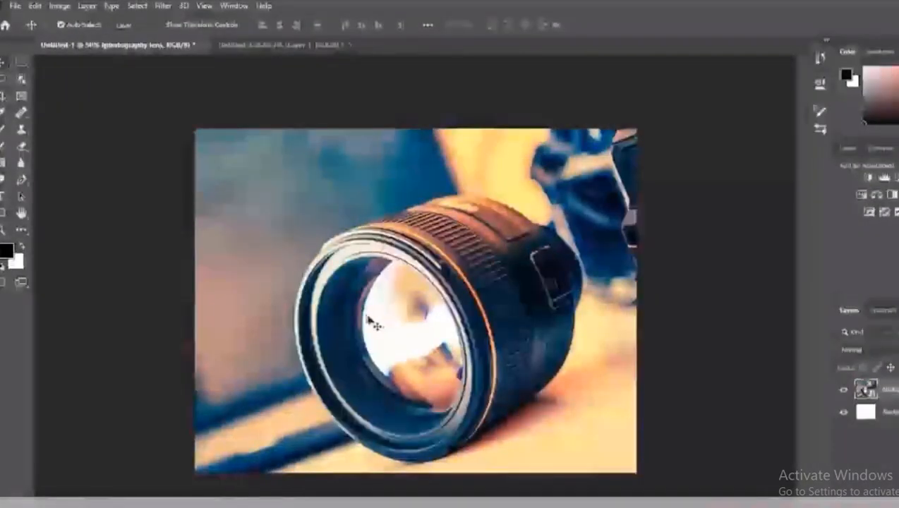
Step: Redo and undo the last change to the lens photo, and shift the cropped photo slightly up and to the left
key(ctrl+shift+z)
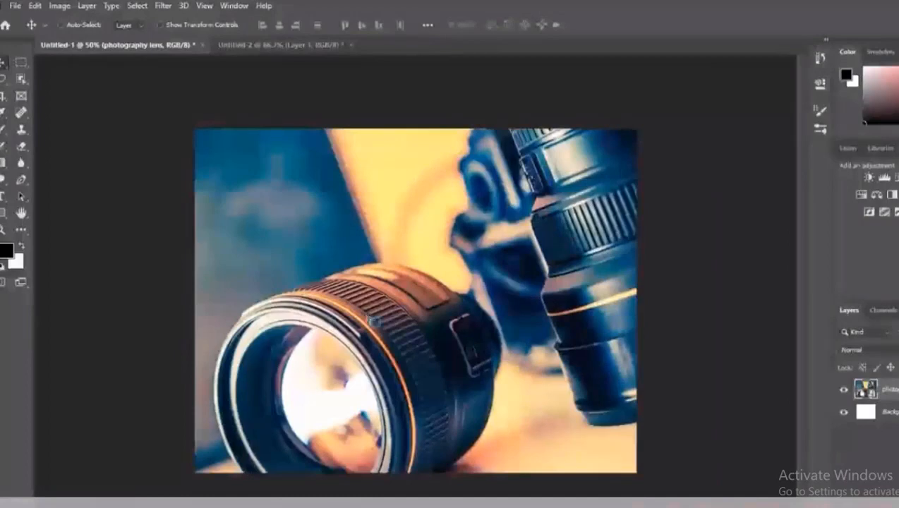
key(ctrl+z)
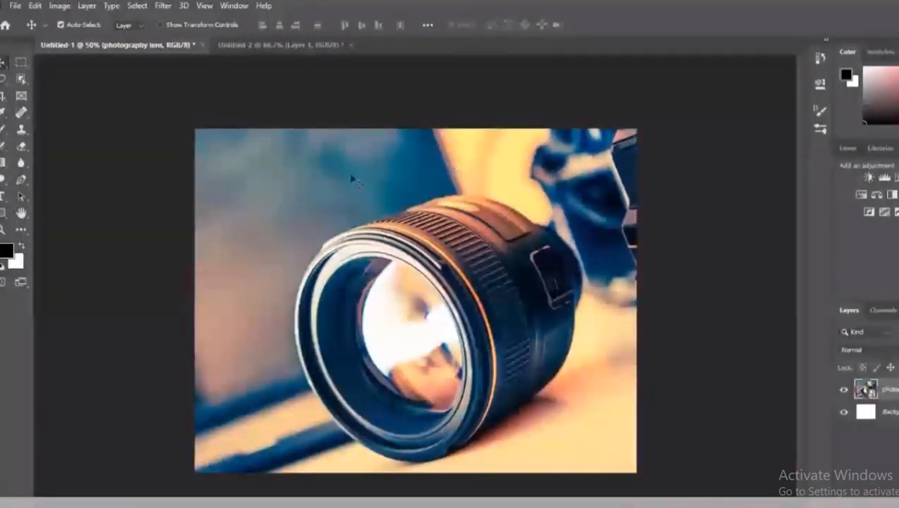
mouse_move(366, 251)
mouse_down()
mouse_move(341, 242)
mouse_move(346, 229)
mouse_move(360, 240)
mouse_up()
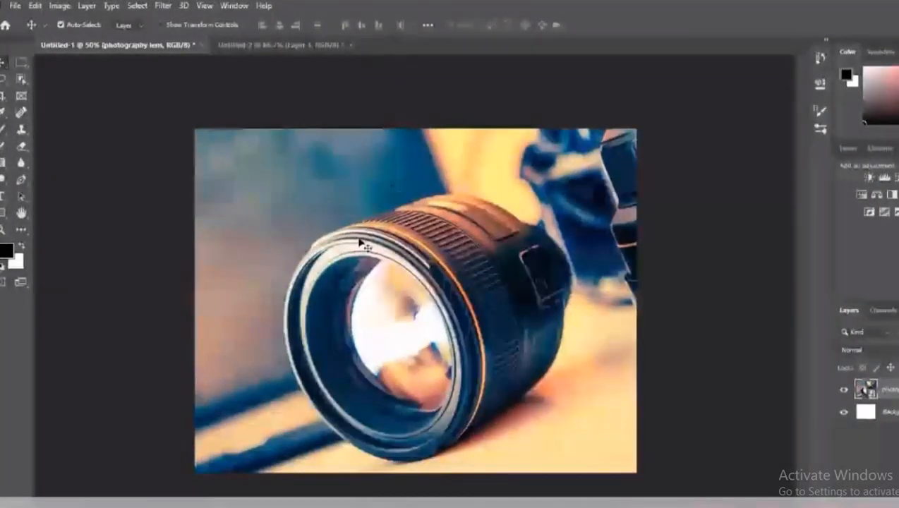
Step: Create a new blank document and close the Untitled-2 and Untitled-1 documents
click(301, 45)
click(150, 43)
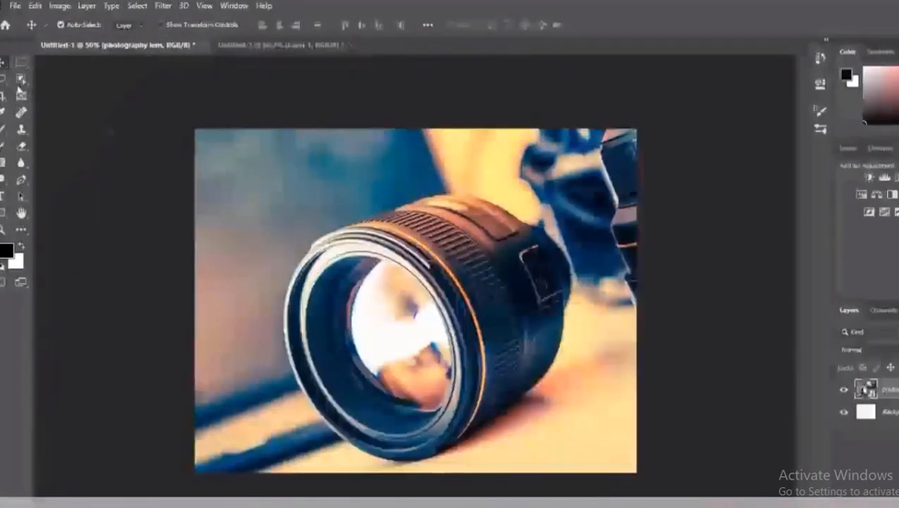
click(12, 8)
click(13, 19)
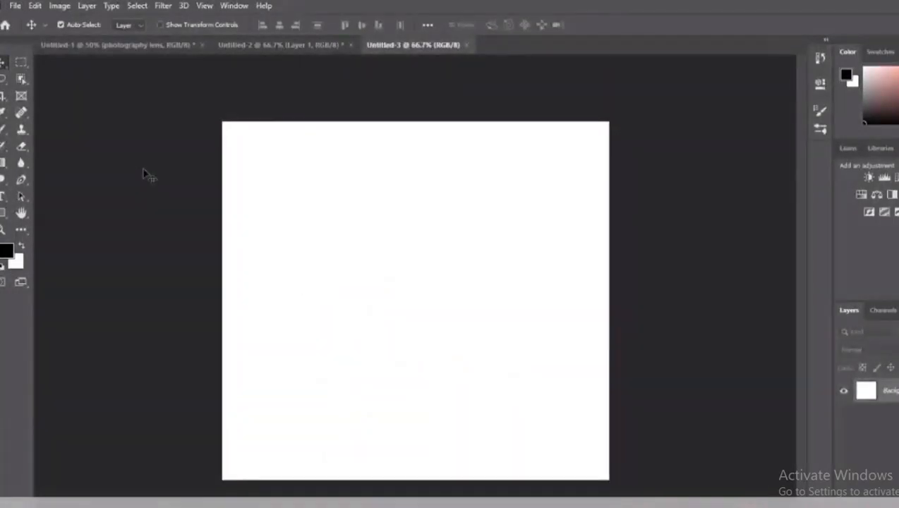
key(ctrl+0)
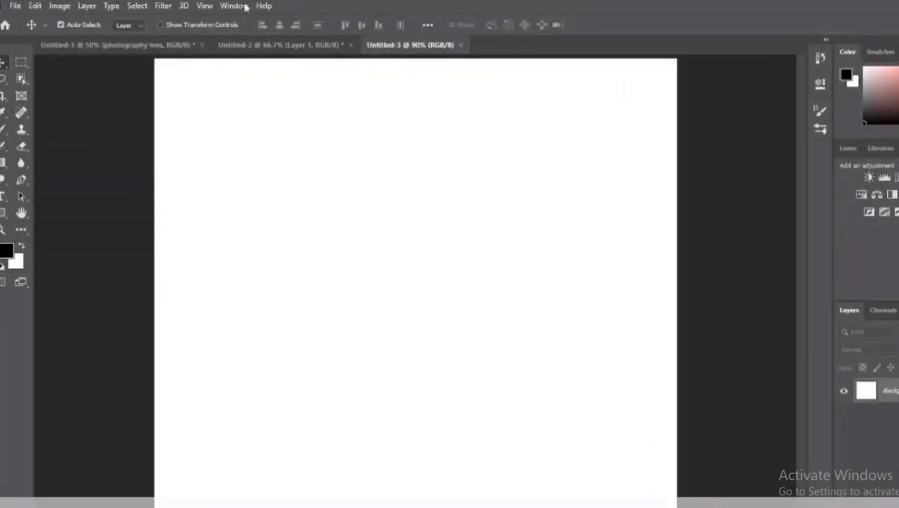
click(338, 44)
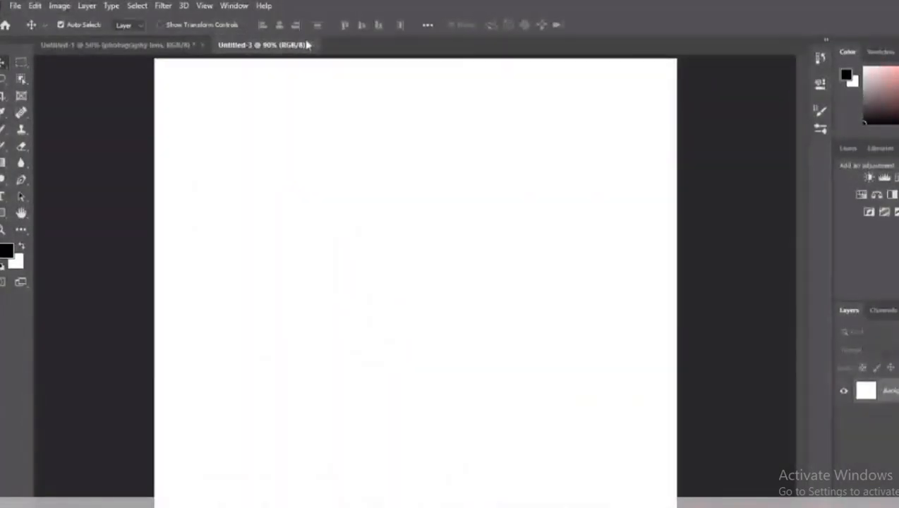
click(195, 40)
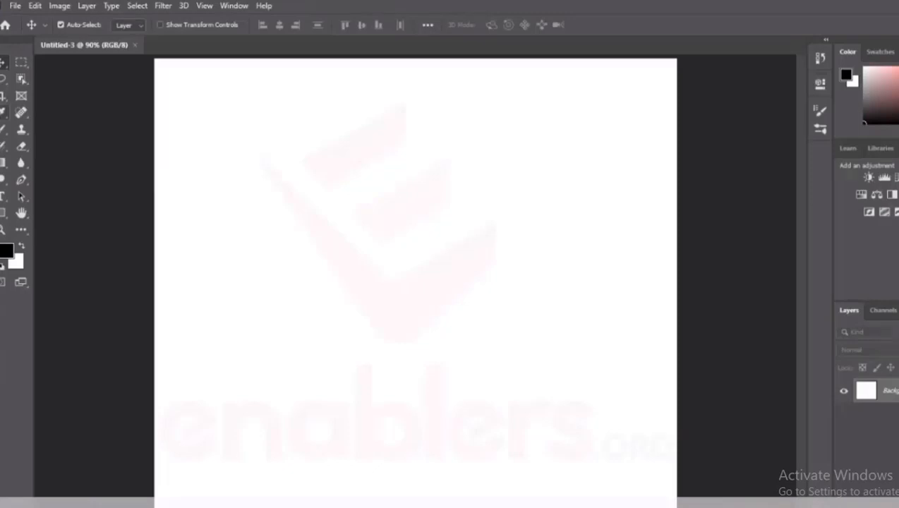
Step: Sample the canvas's white with the Eyedropper tool, and set the foreground color to red
click(2, 112)
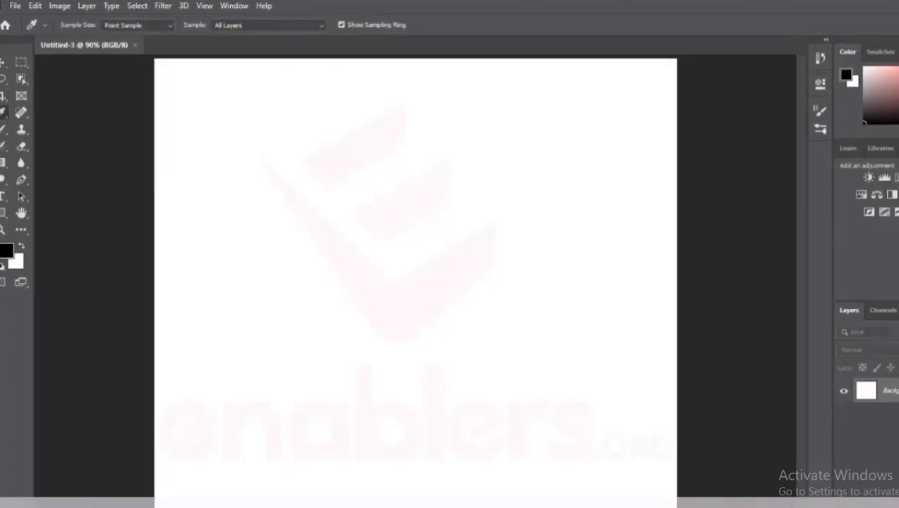
click(477, 203)
click(3, 264)
click(897, 70)
click(897, 69)
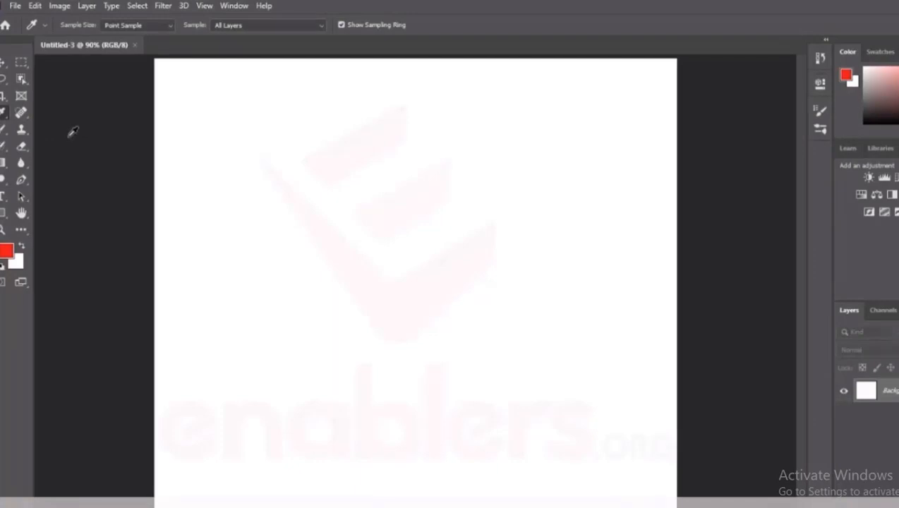
Step: Enlarge the Mixer Brush to size 35 and paint a short diagonal red stroke across the upper part of the canvas
click(20, 113)
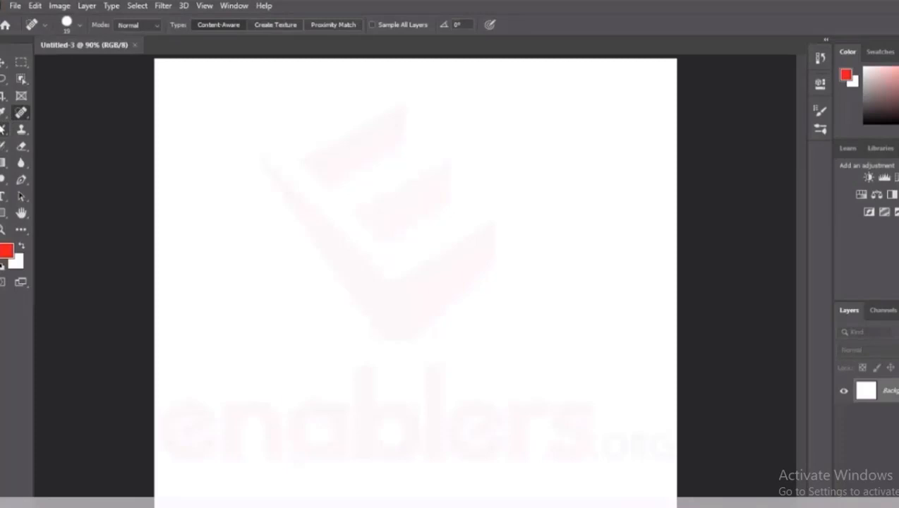
key(b)
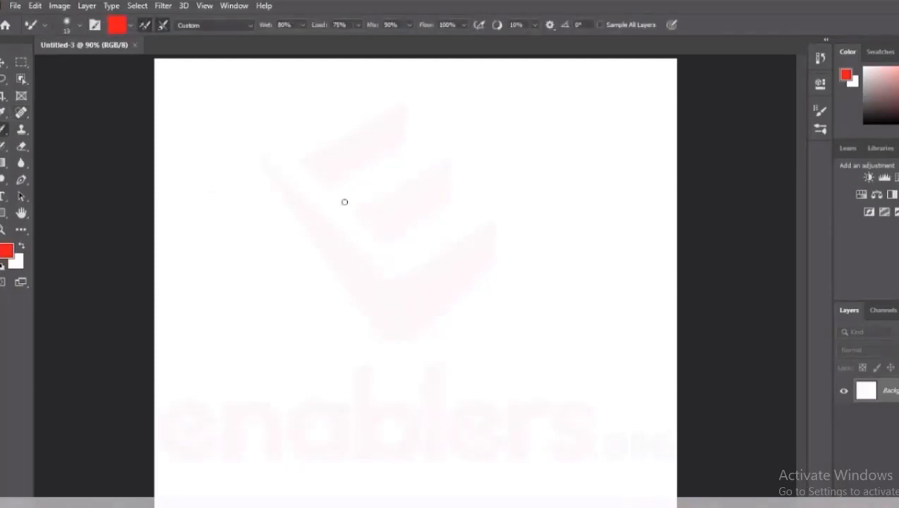
key(bracketright)
key(bracketright)
key(bracketright)
key(bracketright)
key(bracketright)
drag(245, 251, 357, 189)
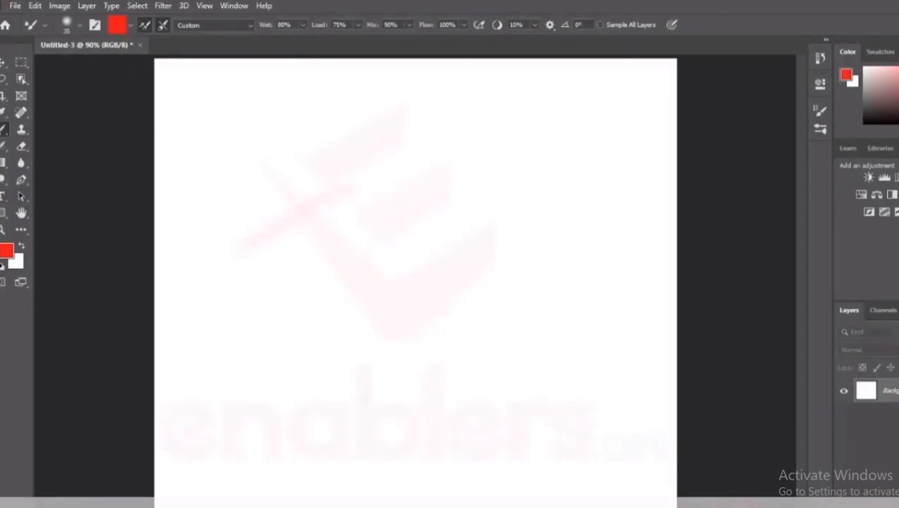
Step: Enlarge the regular Brush to size 125 and paint a large, soft red diagonal blob across the canvas
key(shift+b)
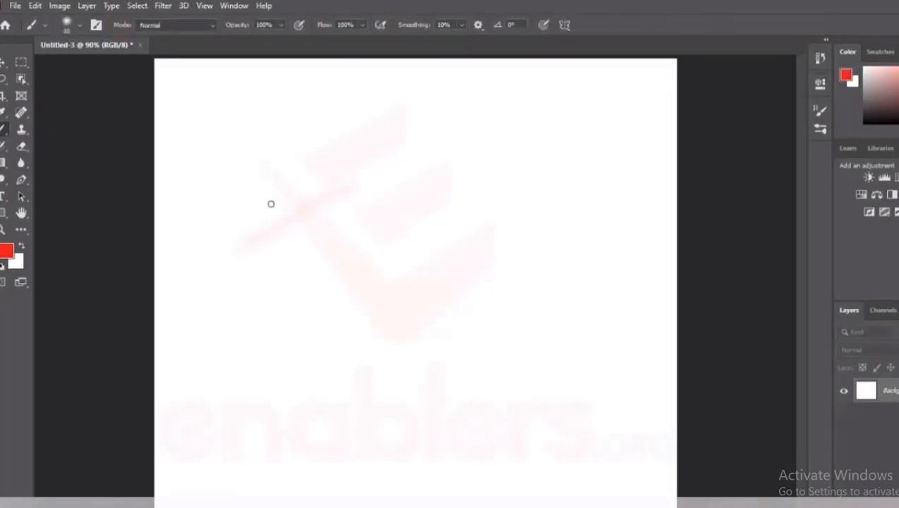
key(bracketright)
key(bracketright)
key(bracketright)
key(bracketright)
key(bracketright)
key(bracketright)
key(bracketright)
key(bracketright)
key(bracketright)
key(bracketright)
key(bracketright)
key(bracketright)
key(bracketright)
key(bracketright)
key(bracketright)
key(bracketright)
key(bracketright)
key(bracketright)
key(bracketright)
click(275, 319)
mouse_move(340, 382)
mouse_down()
mouse_move(428, 311)
mouse_move(522, 212)
mouse_move(593, 208)
mouse_up()
mouse_move(352, 409)
mouse_down()
mouse_move(556, 348)
mouse_move(407, 415)
mouse_up()
key(Escape)
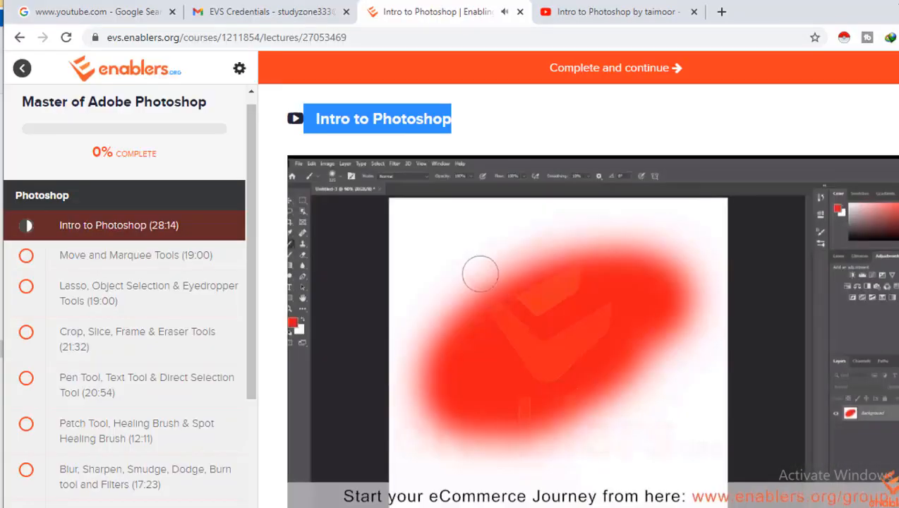
click(684, 507)
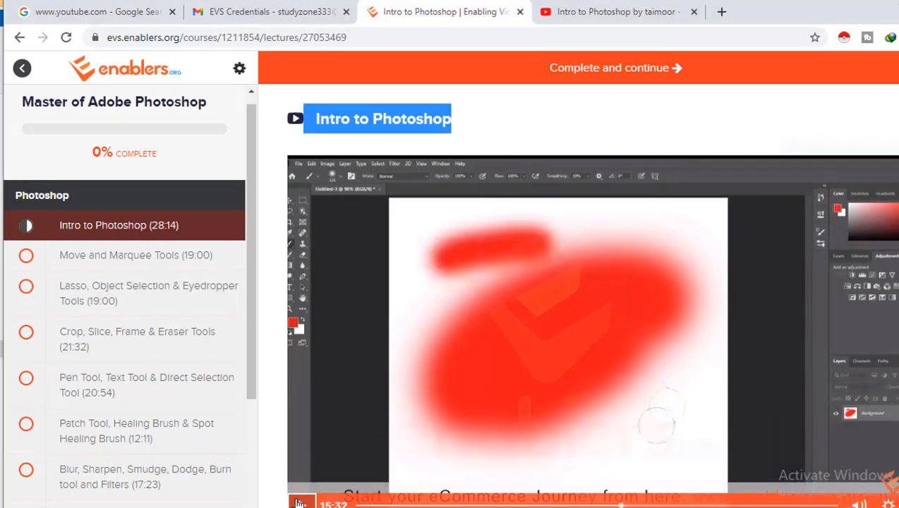
click(302, 504)
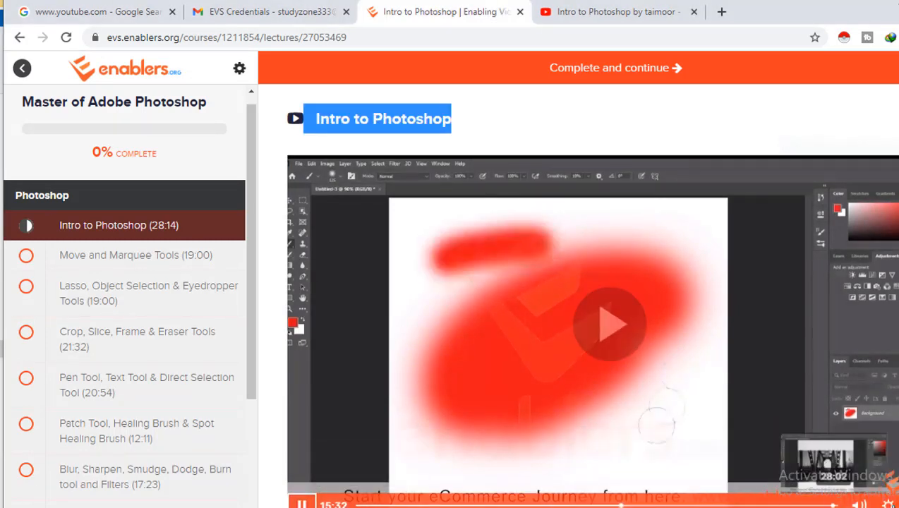
click(887, 504)
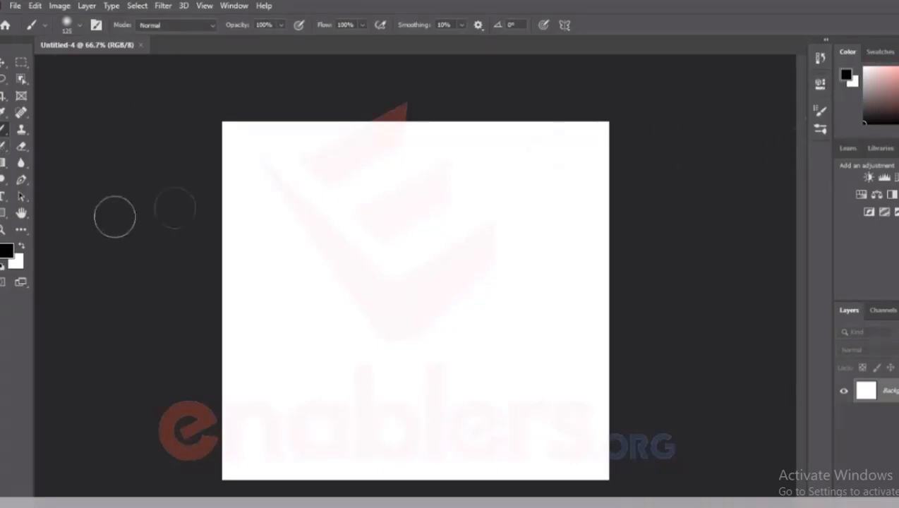
Step: Activate the Move, Eraser, History Brush and Blur tools in turn to view their options
key(v)
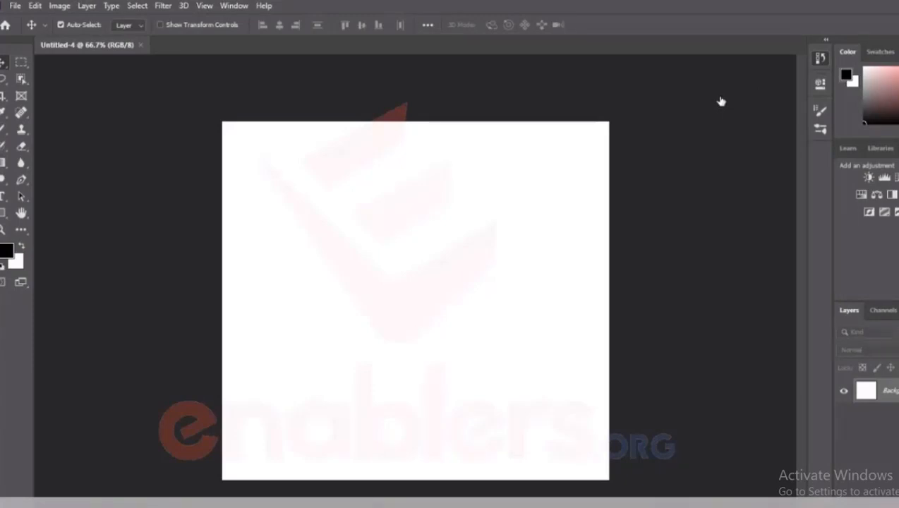
click(20, 146)
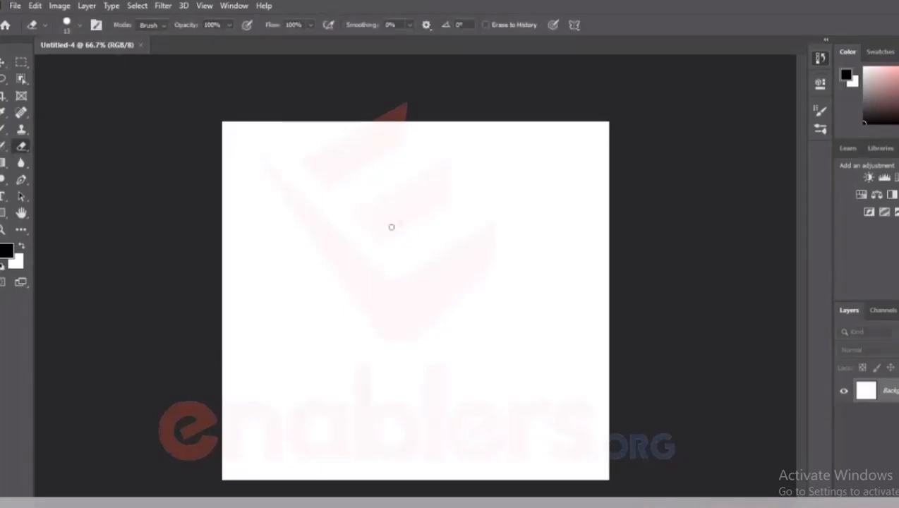
click(4, 146)
click(22, 146)
click(17, 164)
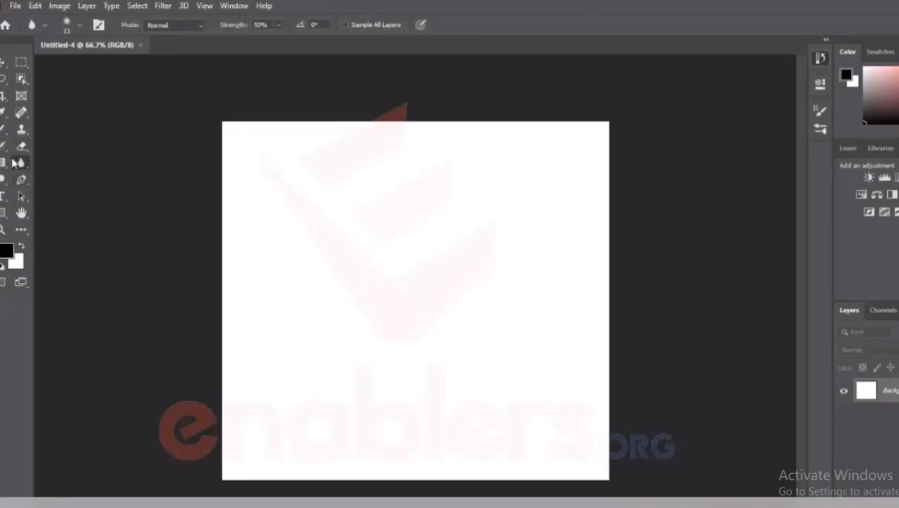
Step: Draw a closed, curved five-point path in the middle of the canvas with the Pen tool
click(20, 181)
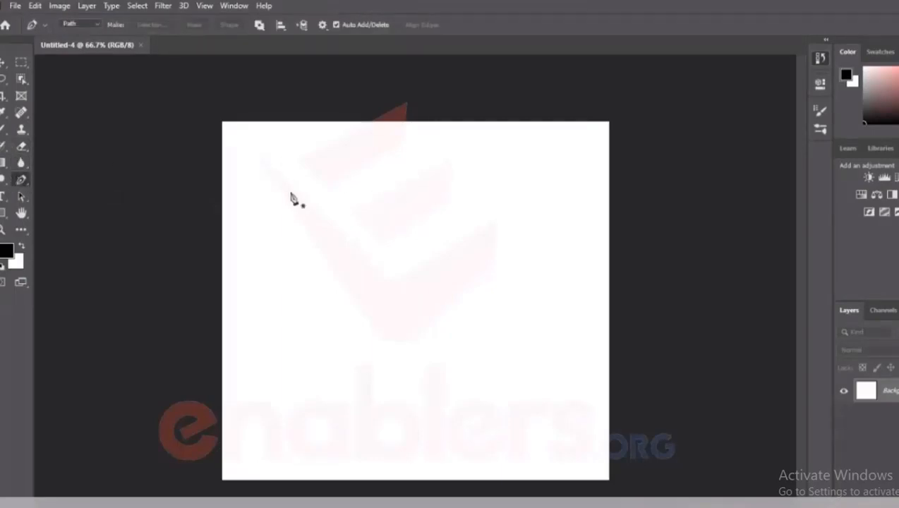
click(337, 185)
drag(455, 210, 497, 262)
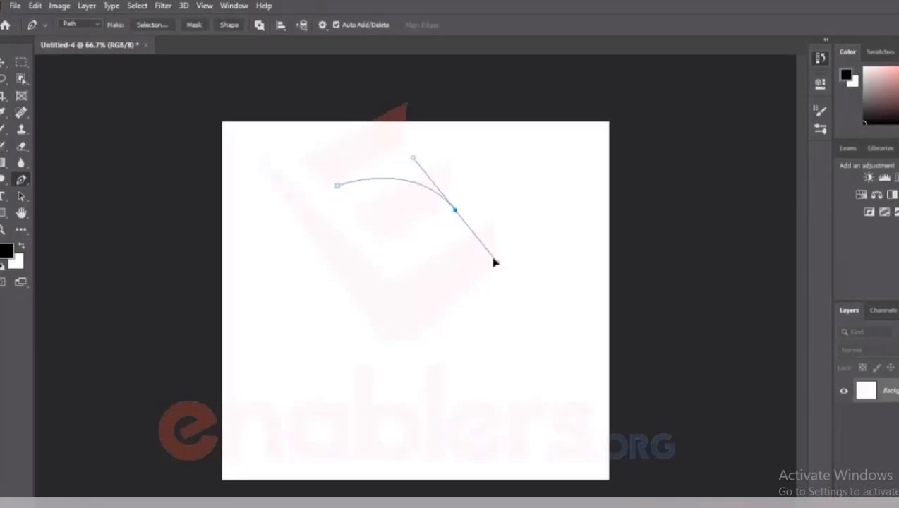
drag(485, 325, 551, 349)
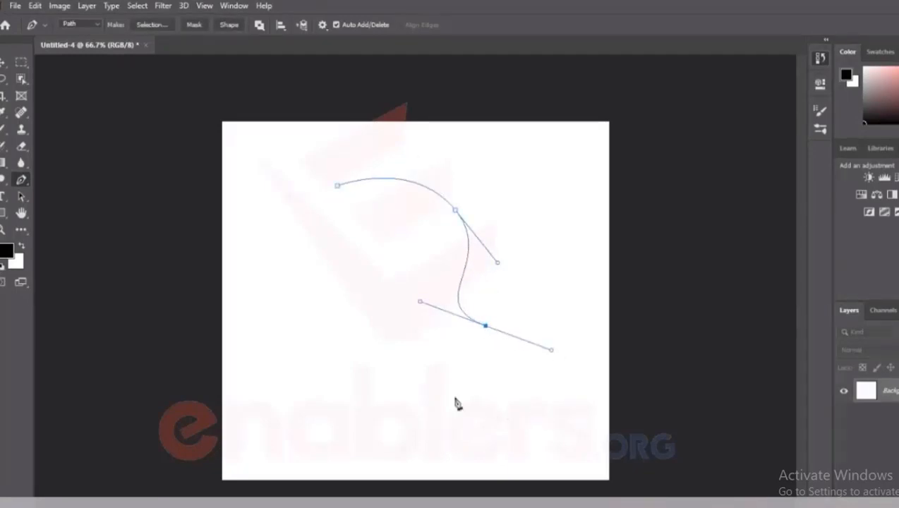
drag(459, 401, 415, 411)
drag(348, 330, 366, 285)
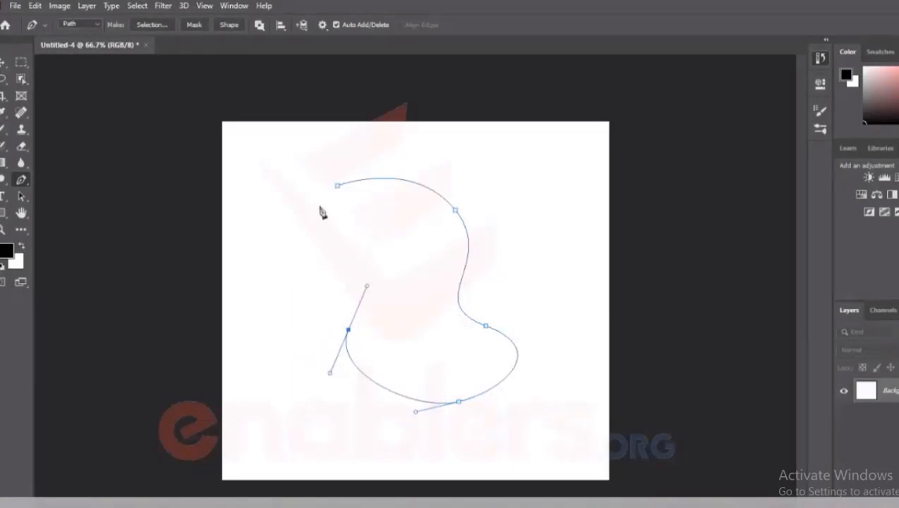
drag(338, 187, 399, 126)
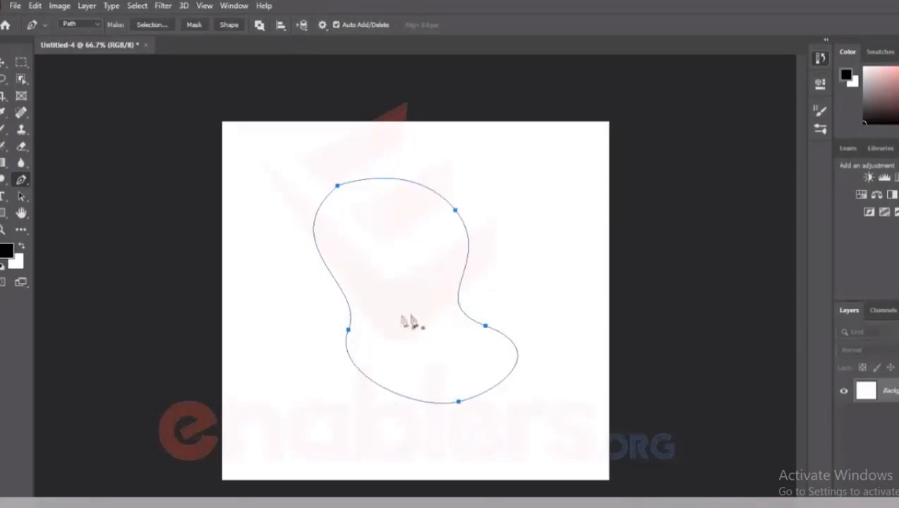
Step: Try a change at the path's lower-left anchor point, and undo the whole pen path
click(348, 329)
key(ctrl+z)
key(ctrl+z)
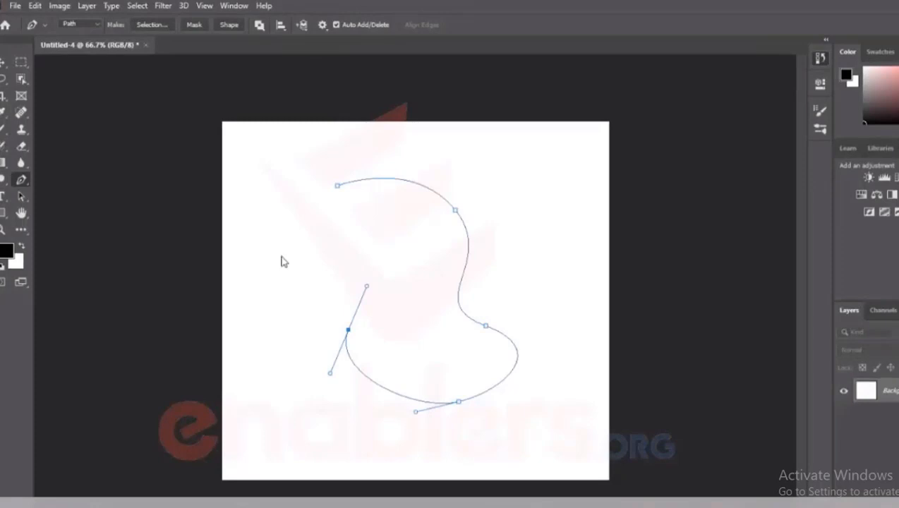
key(ctrl+z)
key(ctrl+z)
key(ctrl+z)
key(ctrl+z)
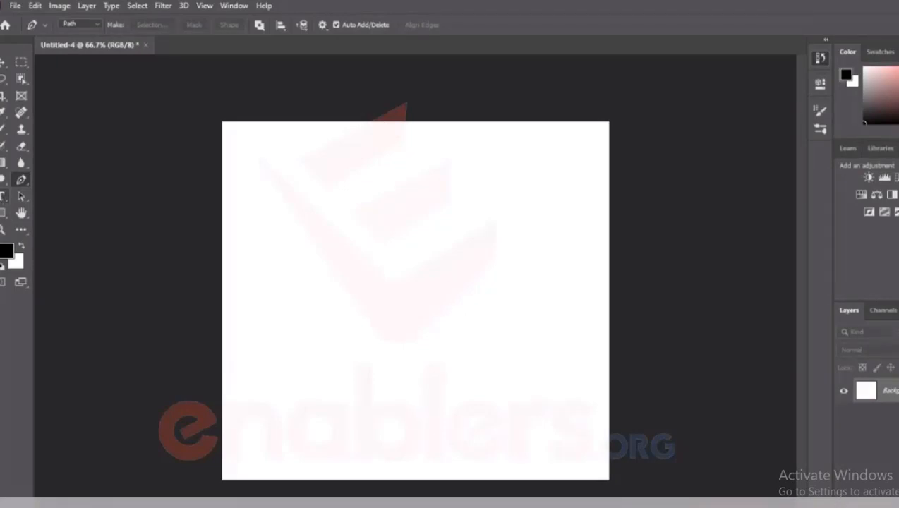
Step: Browse the fonts for the Type tool and set its font to Arial Rounded MT Bold
key(t)
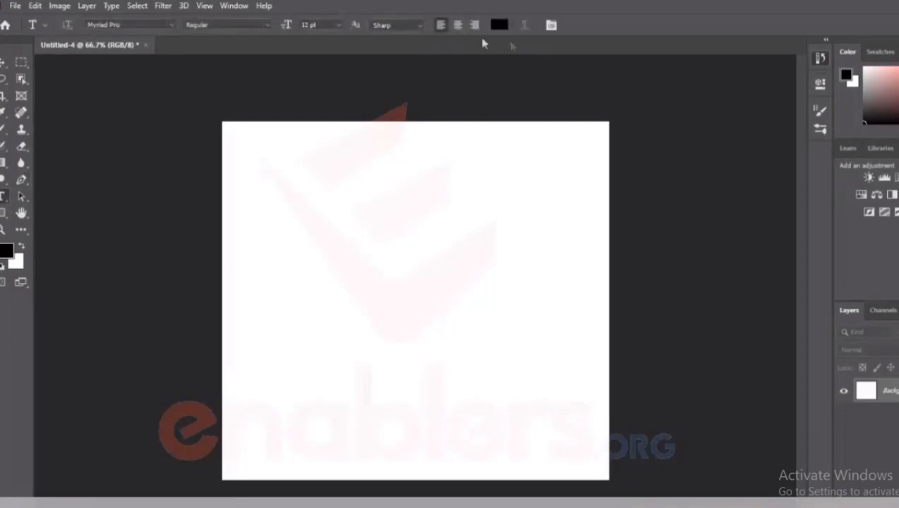
click(169, 23)
scroll(194, 230, up, 5)
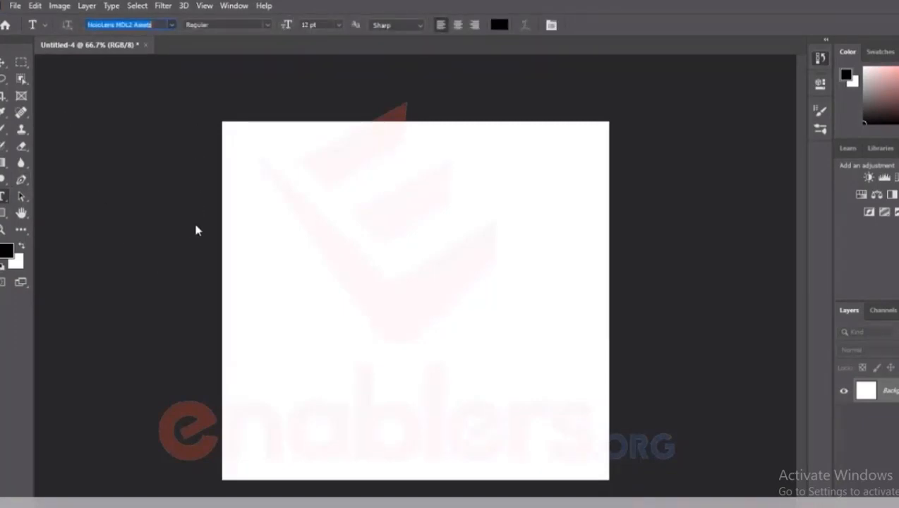
scroll(195, 226, up, 2)
scroll(201, 227, down, 8)
scroll(202, 225, down, 5)
scroll(202, 225, up, 8)
key(Up)
key(Down)
key(Down)
key(Down)
key(Down)
key(Down)
key(Down)
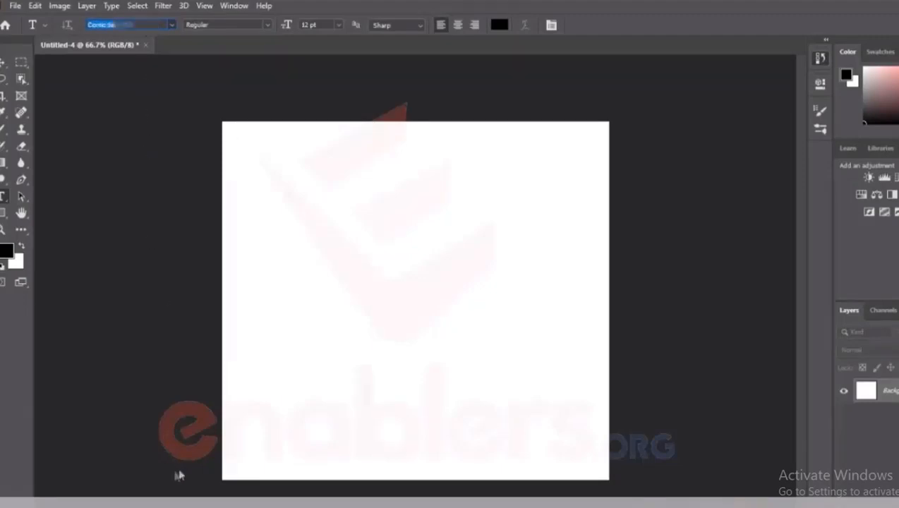
click(263, 20)
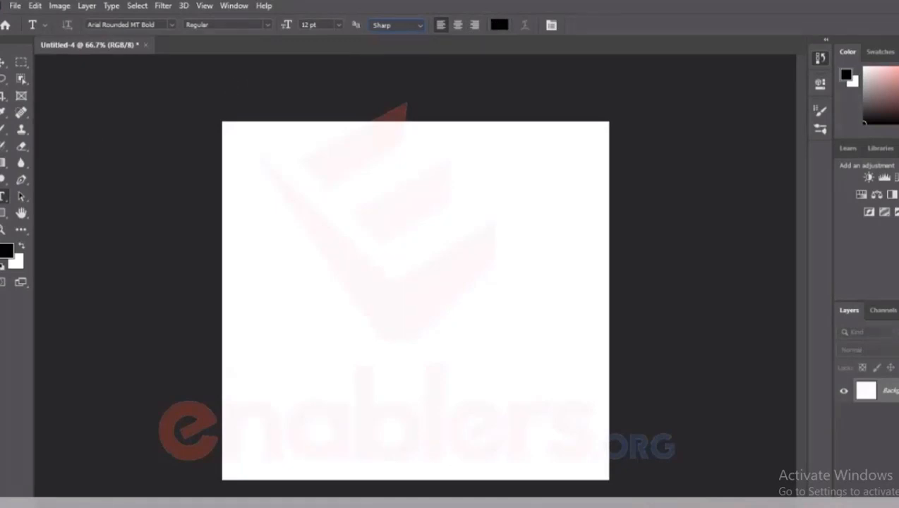
Step: Draw a black rectangle about 477 by 483 px in the middle of the canvas with the Rectangle tool
click(20, 197)
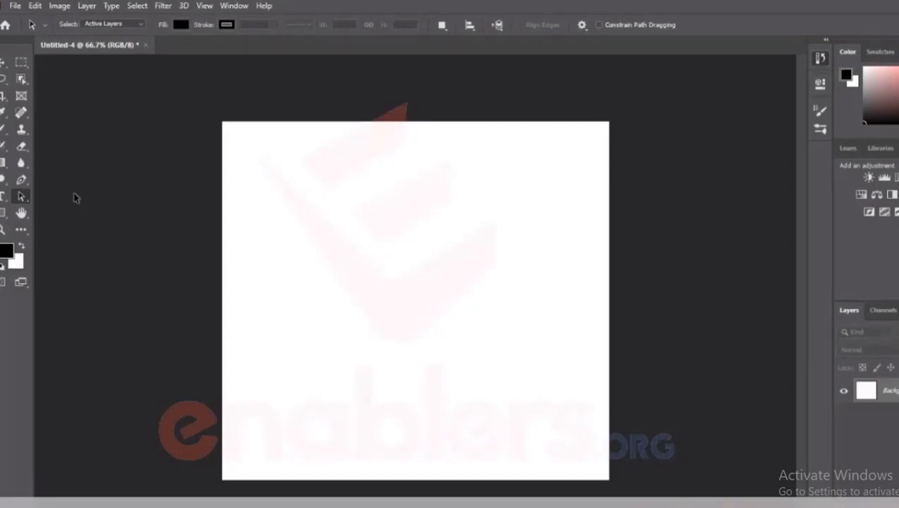
click(4, 212)
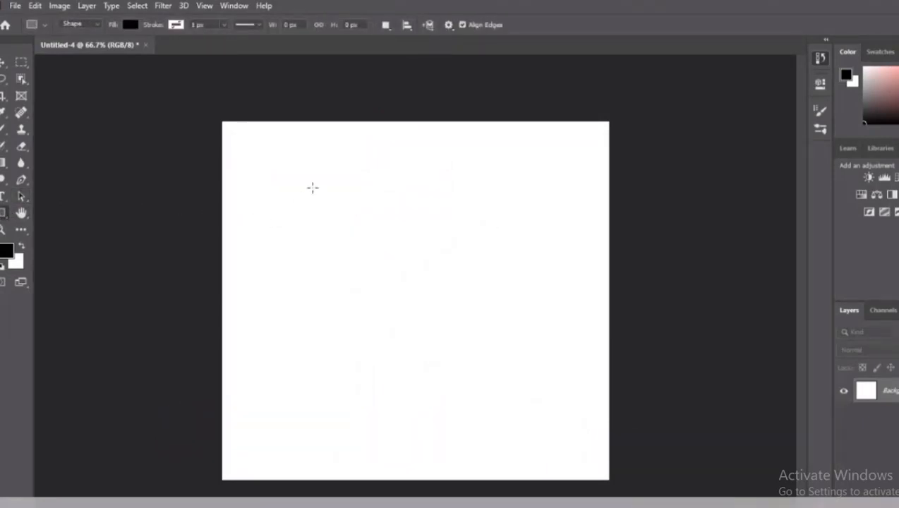
drag(321, 174, 525, 381)
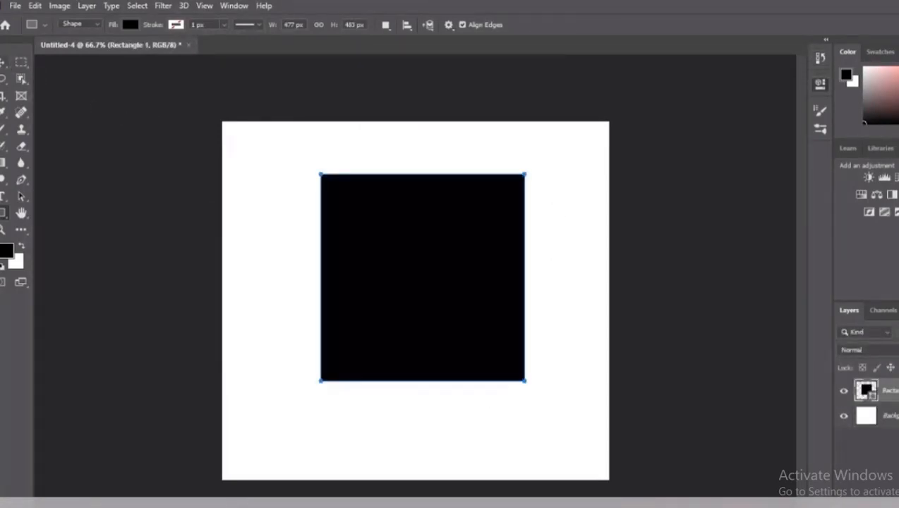
Step: Enlarge the black rectangle slightly into a square, and reposition it near the middle of the canvas with the Move tool
click(3, 62)
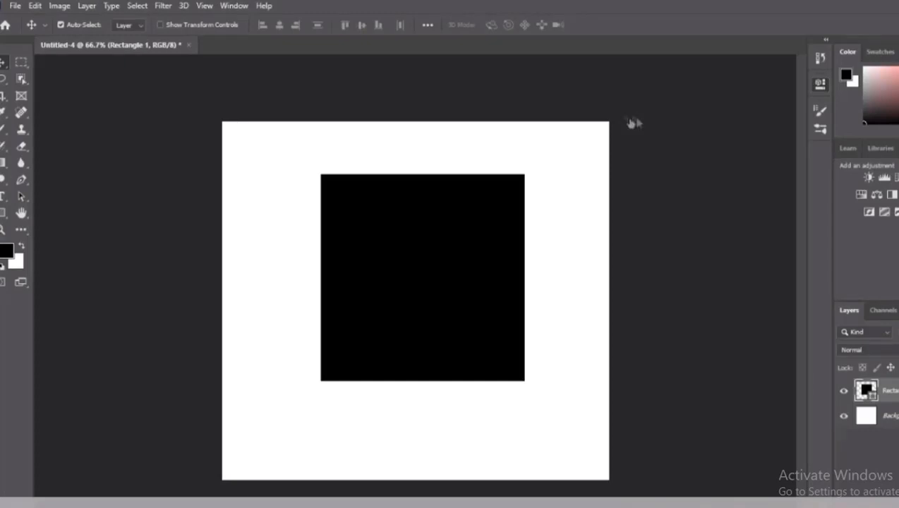
key(ctrl+z)
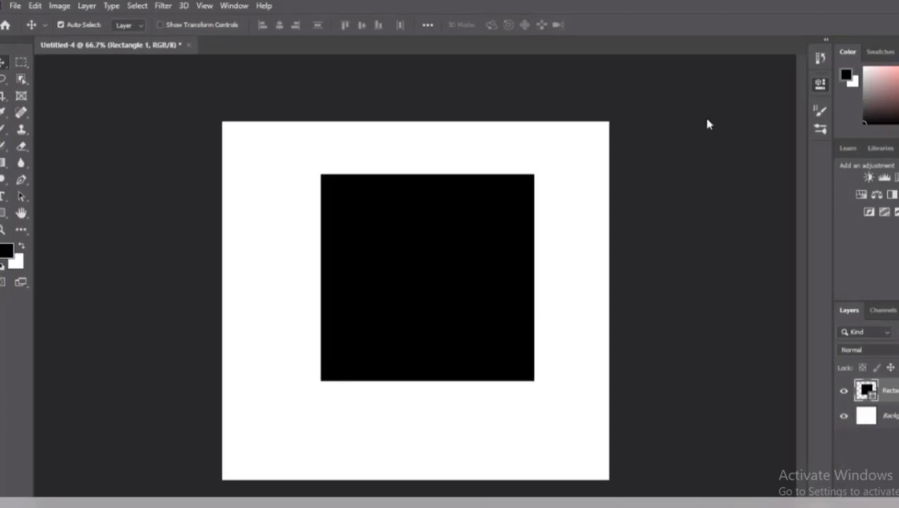
key(ctrl+z)
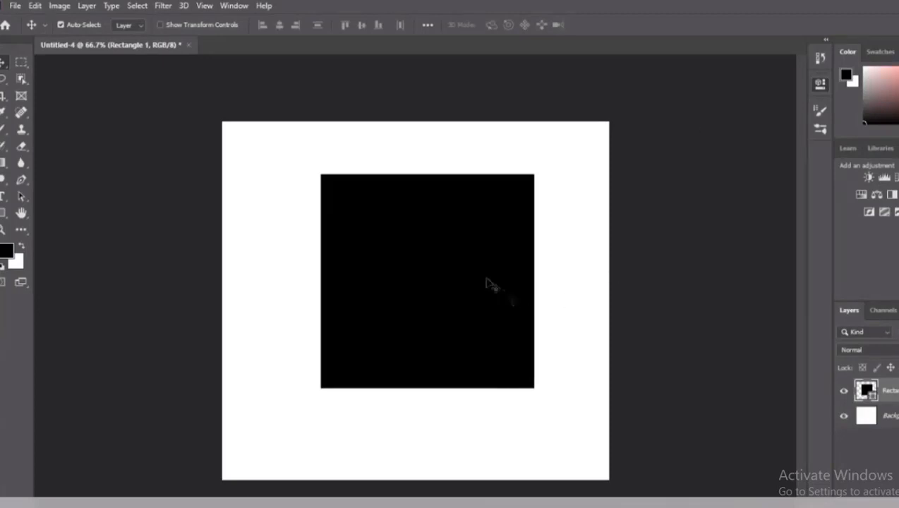
drag(436, 244, 418, 241)
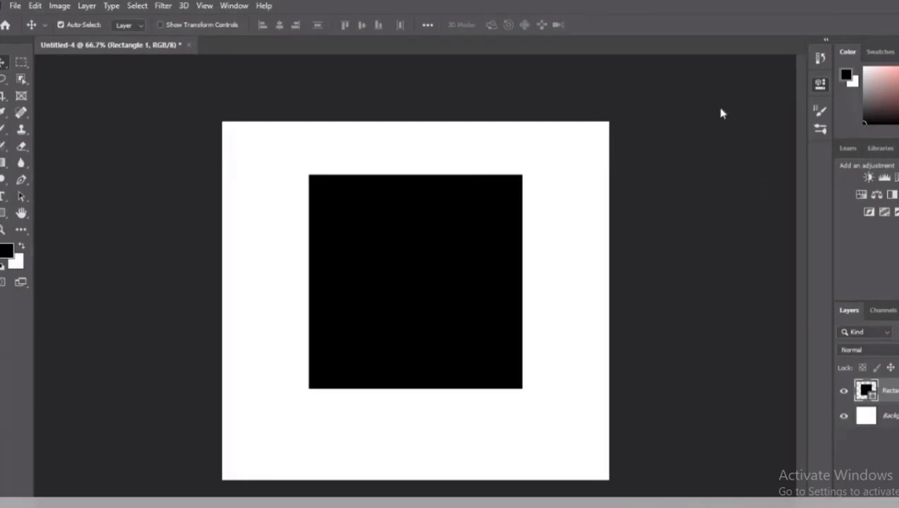
mouse_move(398, 265)
mouse_down()
mouse_move(437, 247)
mouse_move(410, 261)
mouse_up()
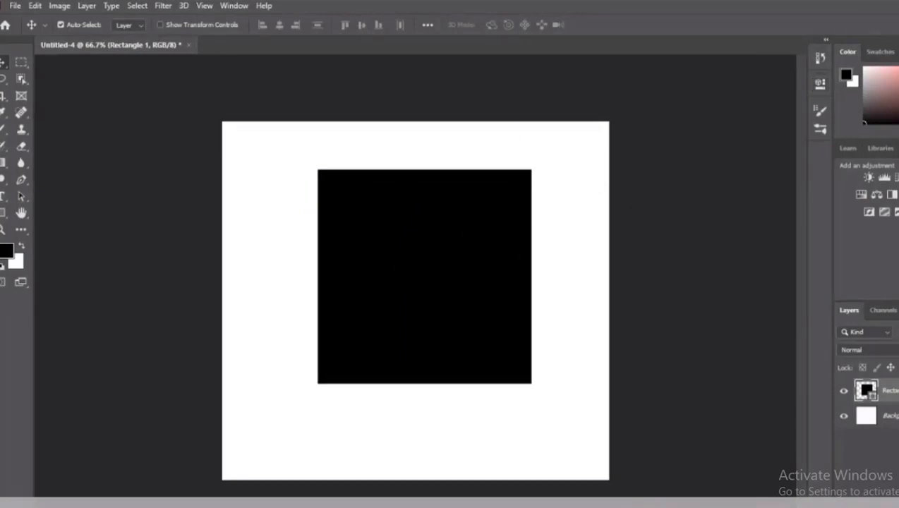
Step: Zoom in on the bridge photo's archway to 3200% with the Zoom tool, and zoom back out to 90%
click(20, 214)
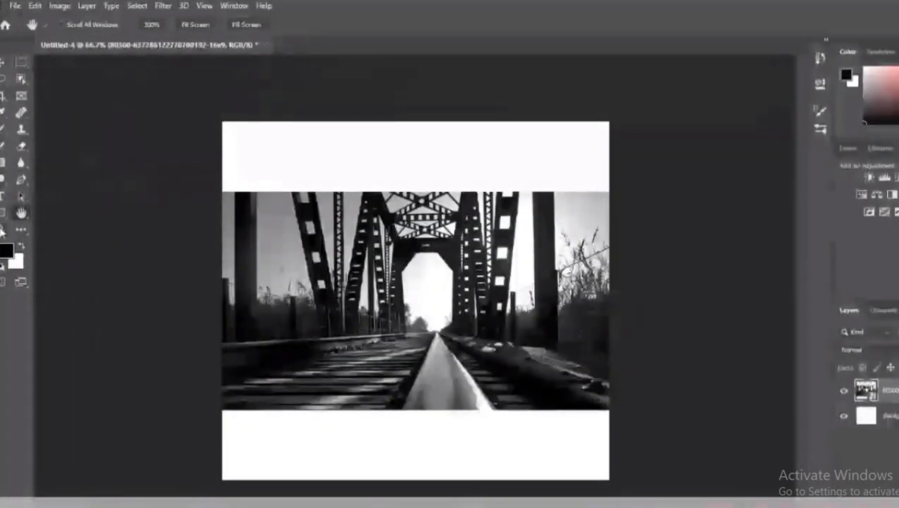
key(z)
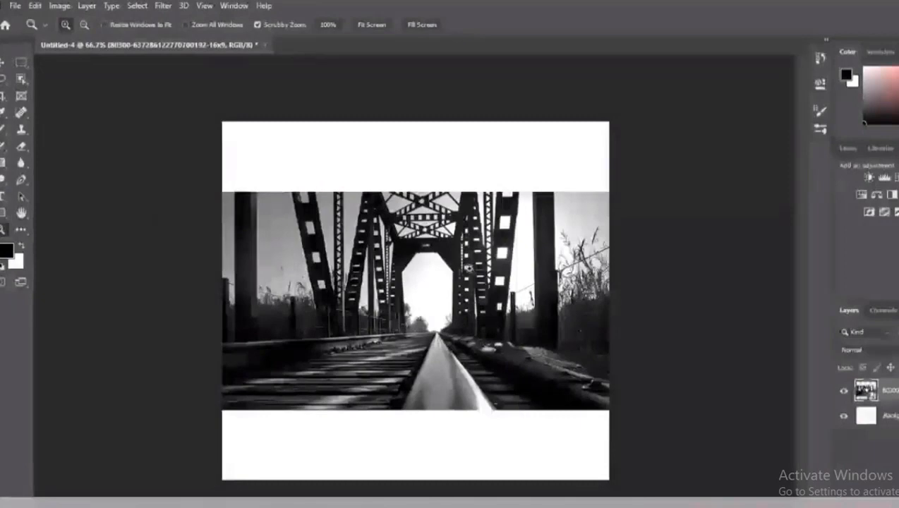
click(405, 276)
mouse_move(405, 280)
mouse_down()
mouse_move(474, 282)
mouse_move(256, 287)
mouse_move(393, 287)
mouse_up()
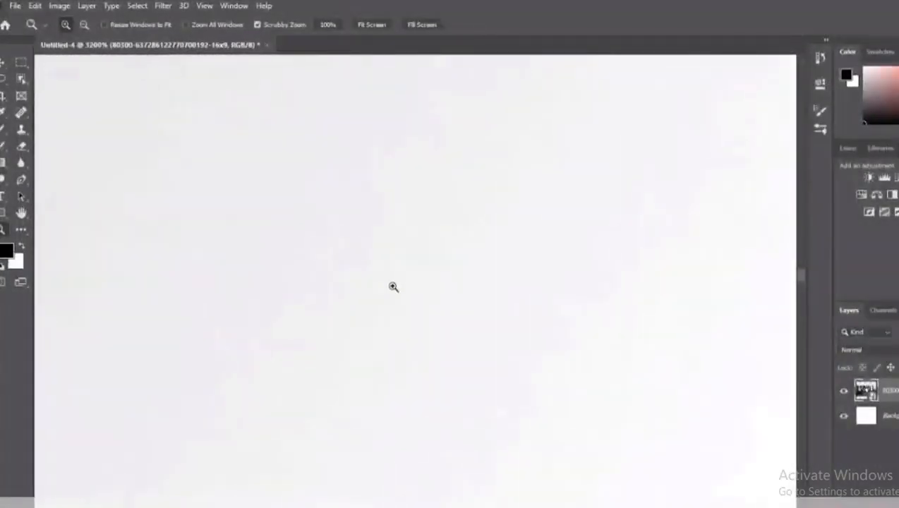
key(ctrl+0)
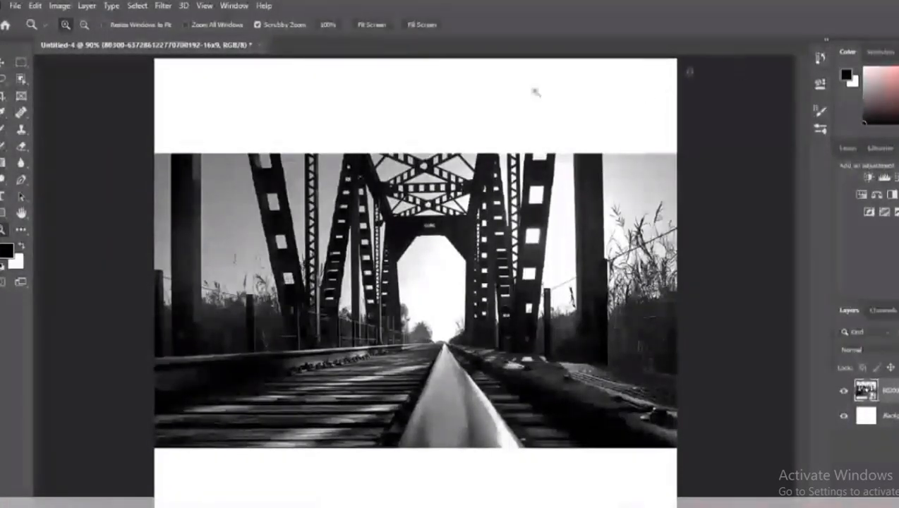
key(v)
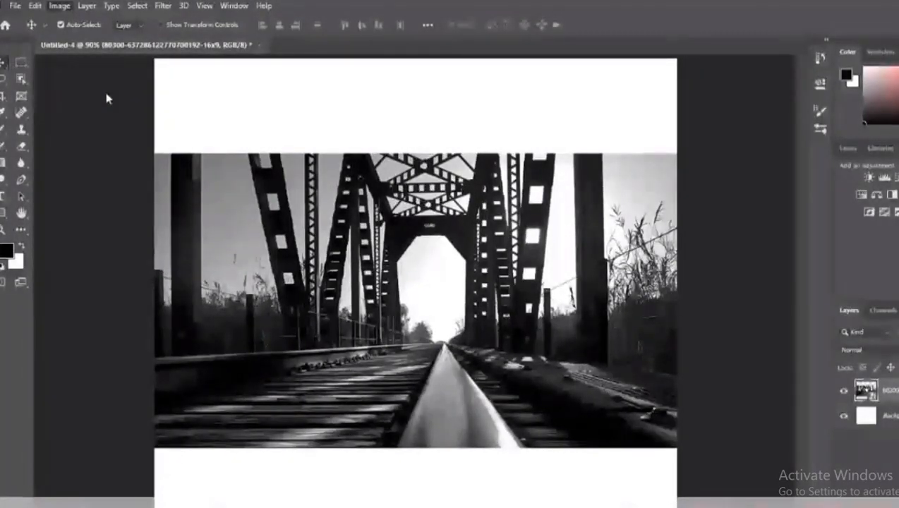
key(h)
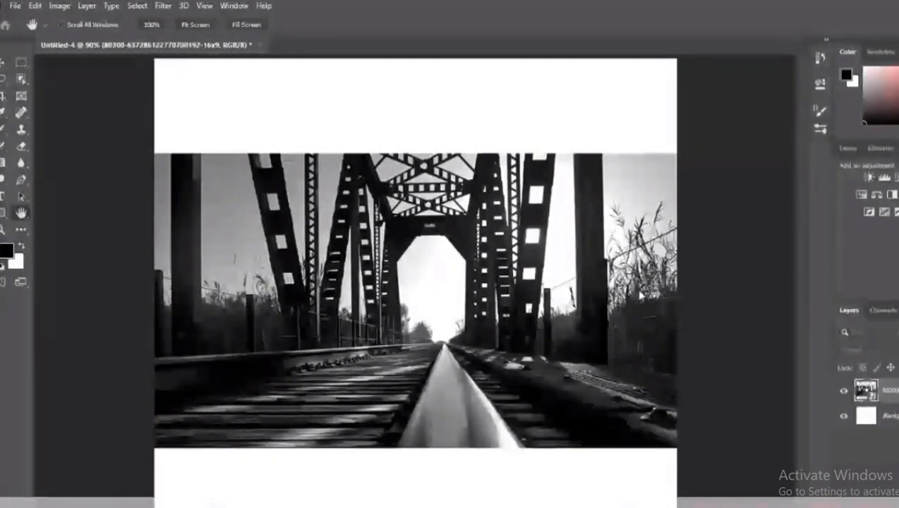
key(v)
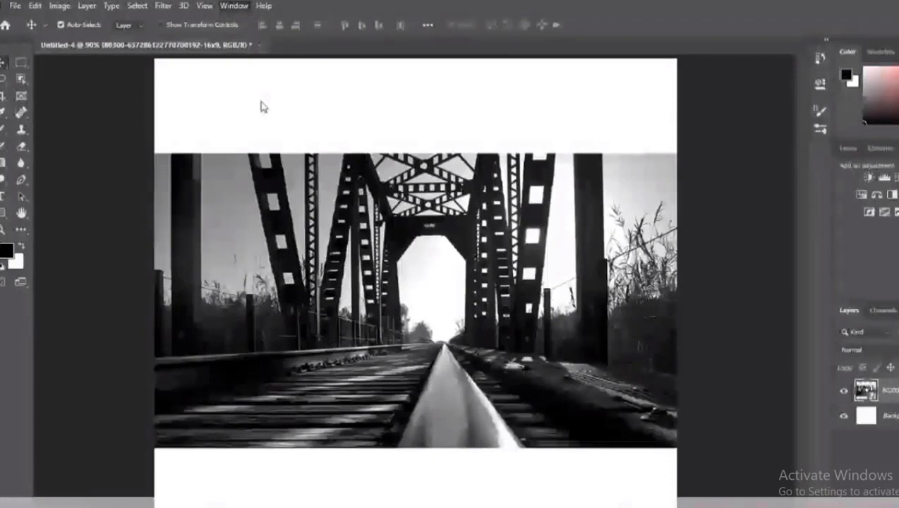
Step: Look through the workspace's colour swatches, patterns, colour picker, libraries, adjustments, channels and layers
click(873, 53)
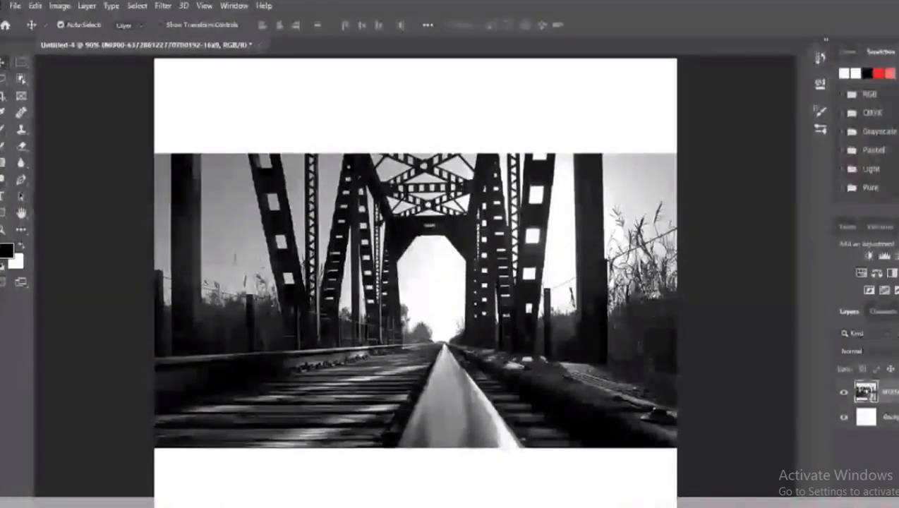
scroll(868, 141, down, 3)
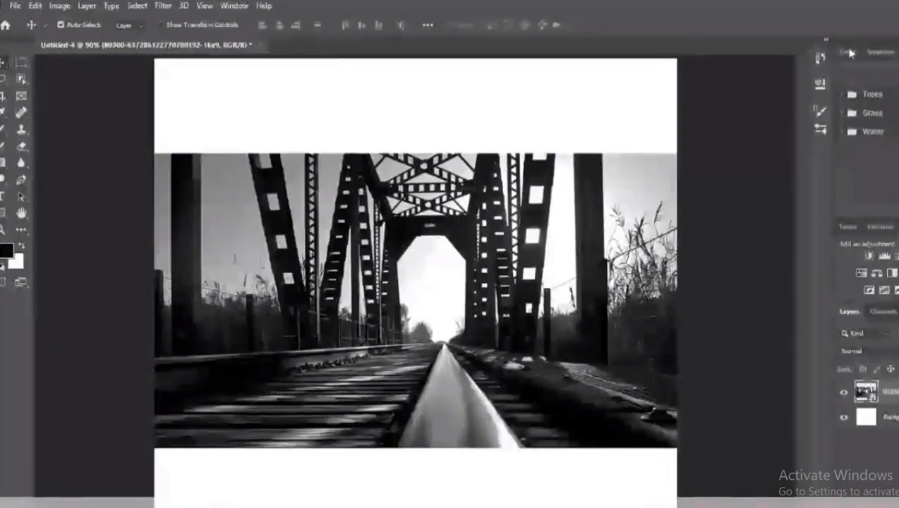
click(847, 51)
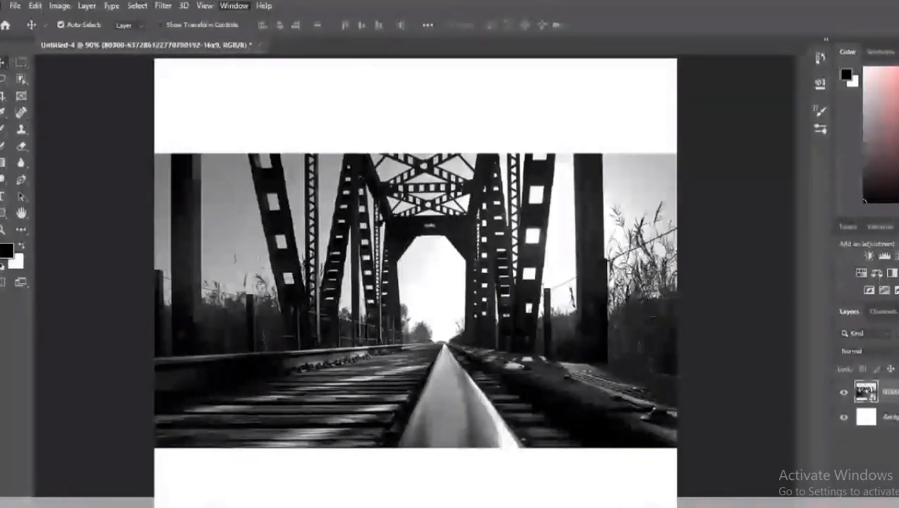
click(876, 226)
click(897, 227)
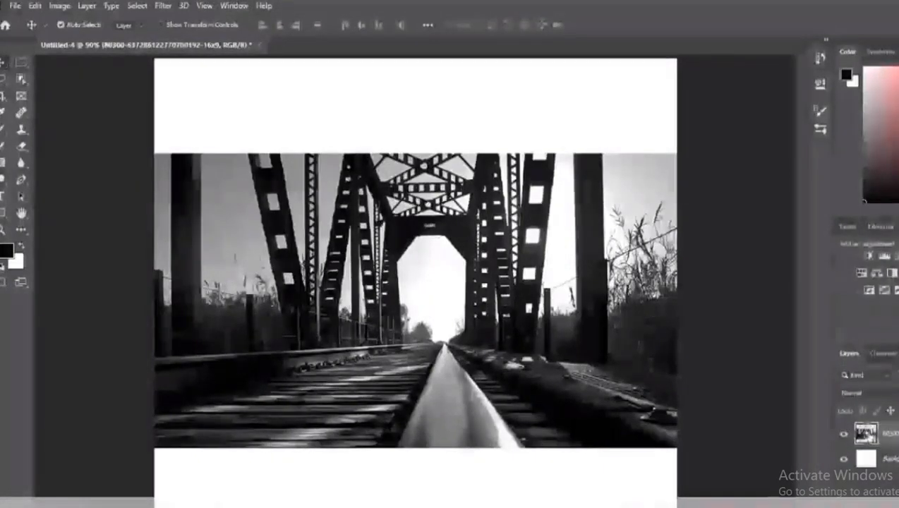
click(880, 353)
click(856, 353)
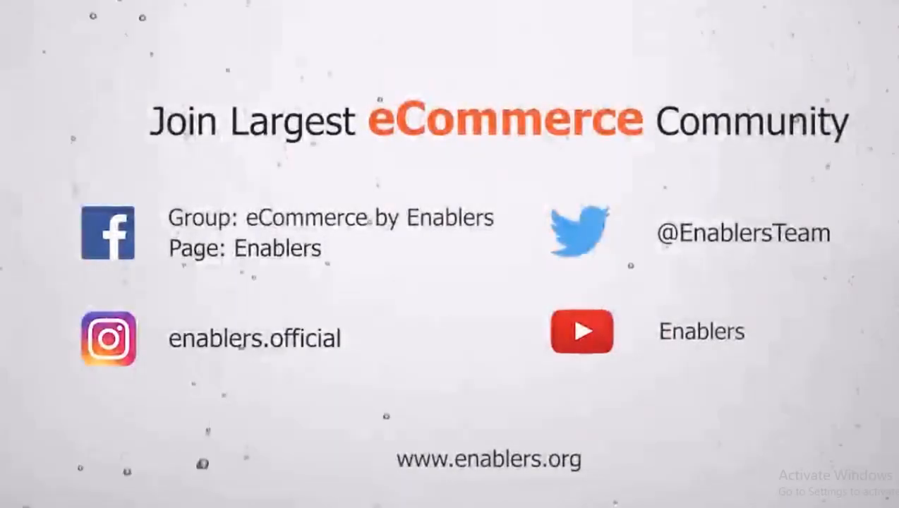
Step: Switch to the browser's course page, leave the Intro to Photoshop video and open the Move and Marquee Tools lecture
key(Escape)
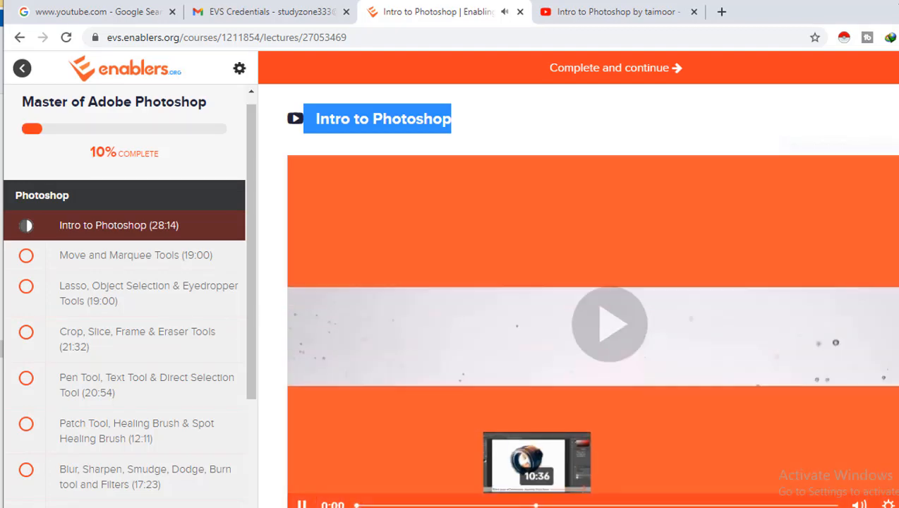
click(304, 502)
click(303, 504)
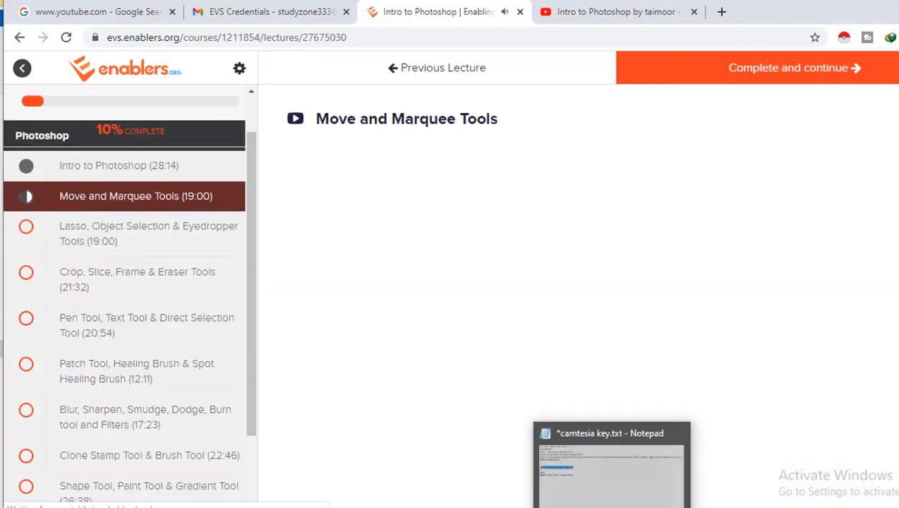